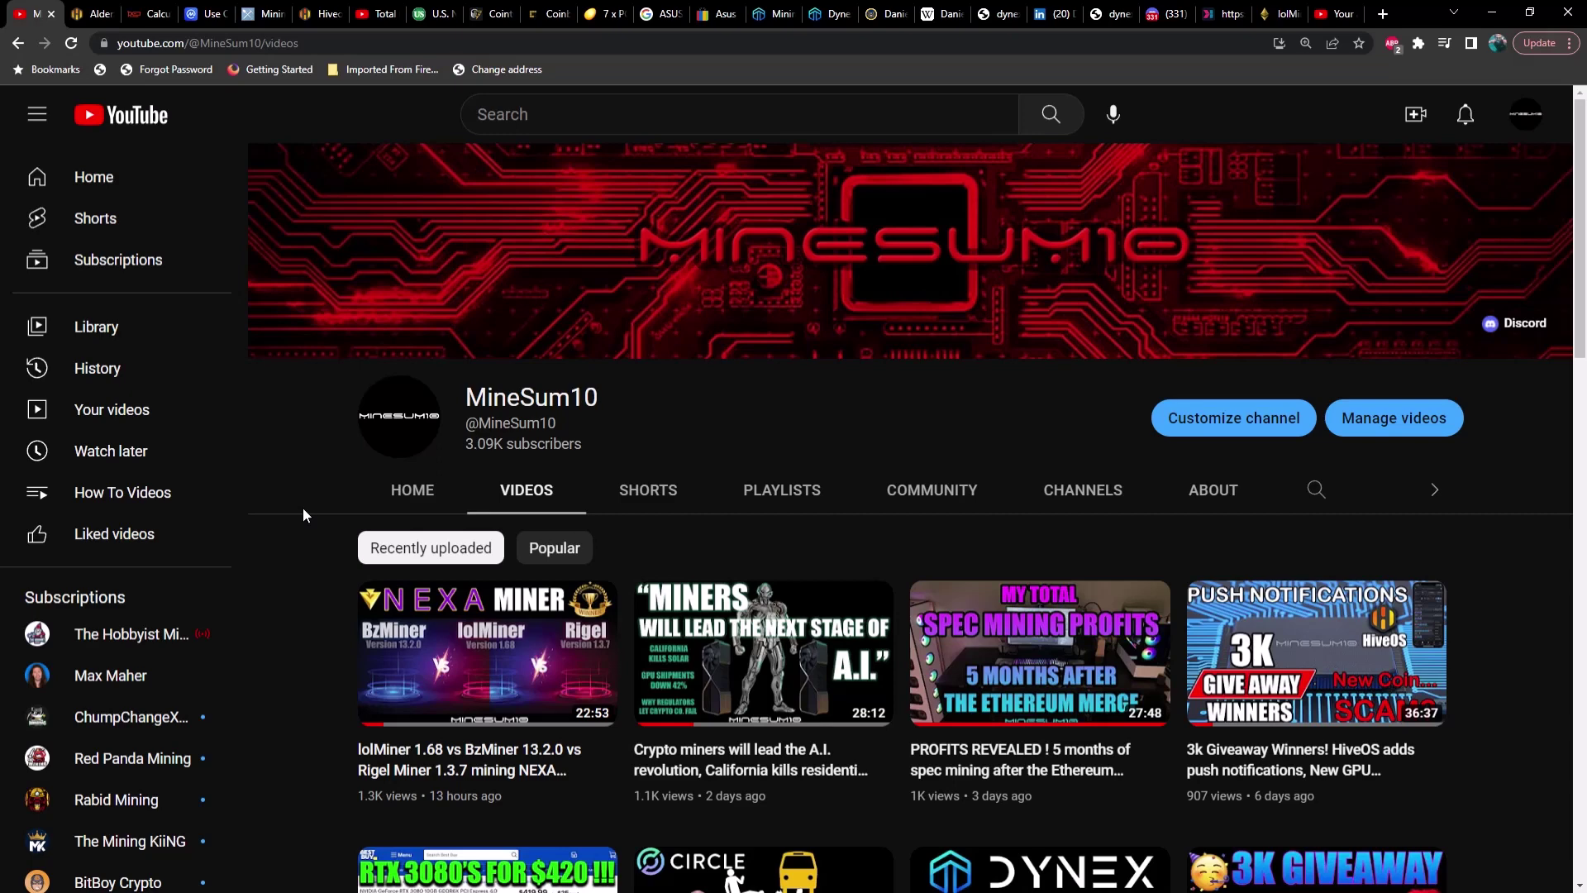
# - Show rig Alderaan's Overview page, reporting 173.0 H on Dynex and 1.636 GH on Kaspa at 664.0 W
pyautogui.click(86, 14)
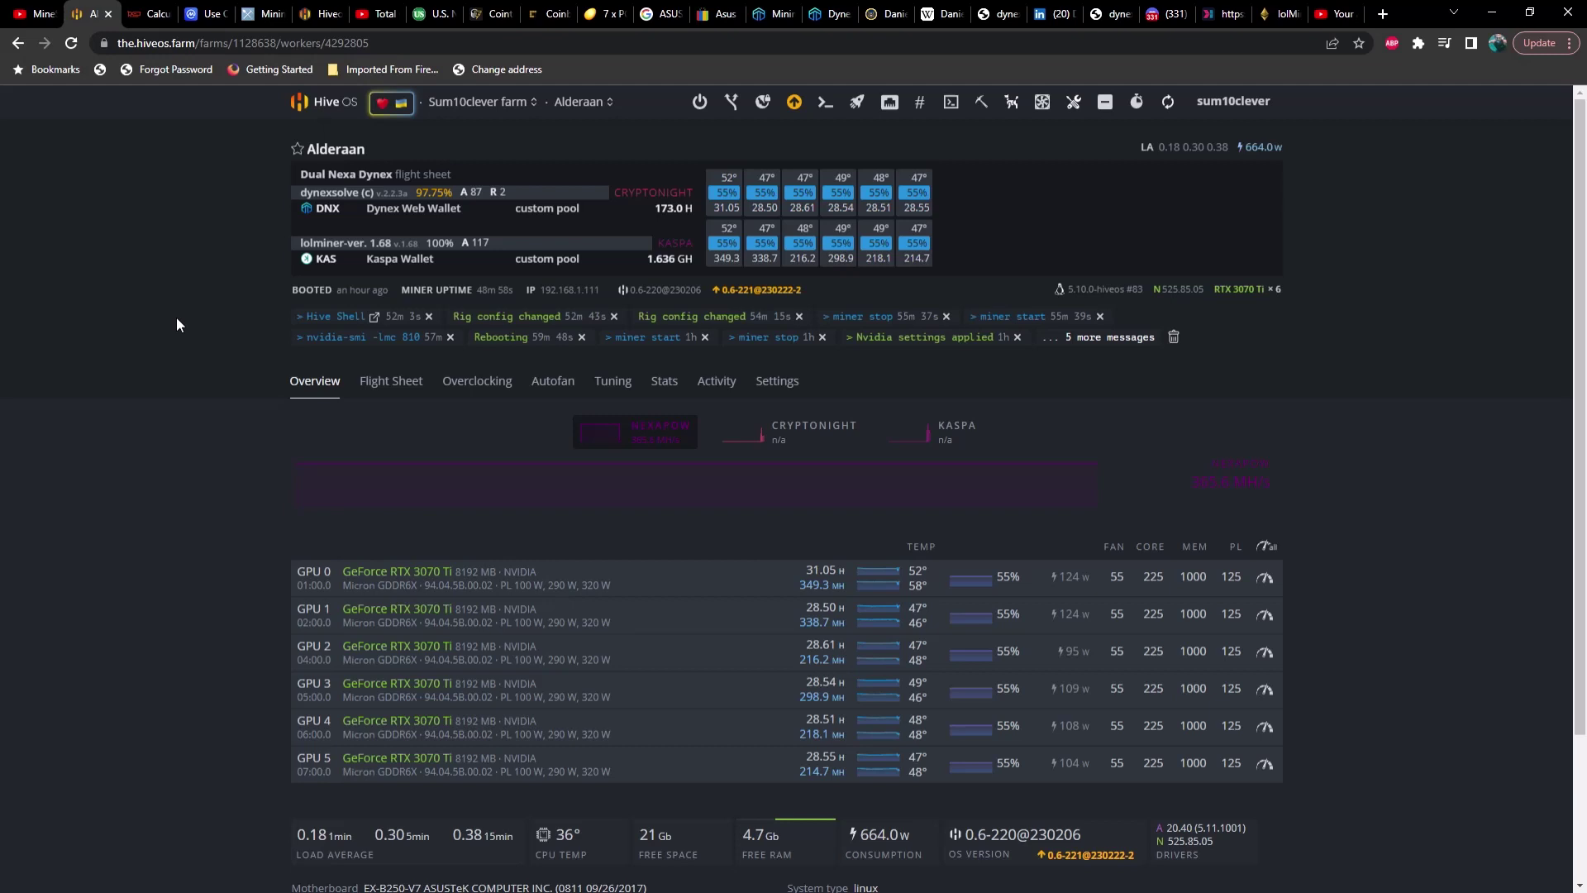
# - Open Alderaan's Dual Nexa Dynex flight sheet (DNX custom miner, KAS lolMiner) for editing
pyautogui.click(382, 387)
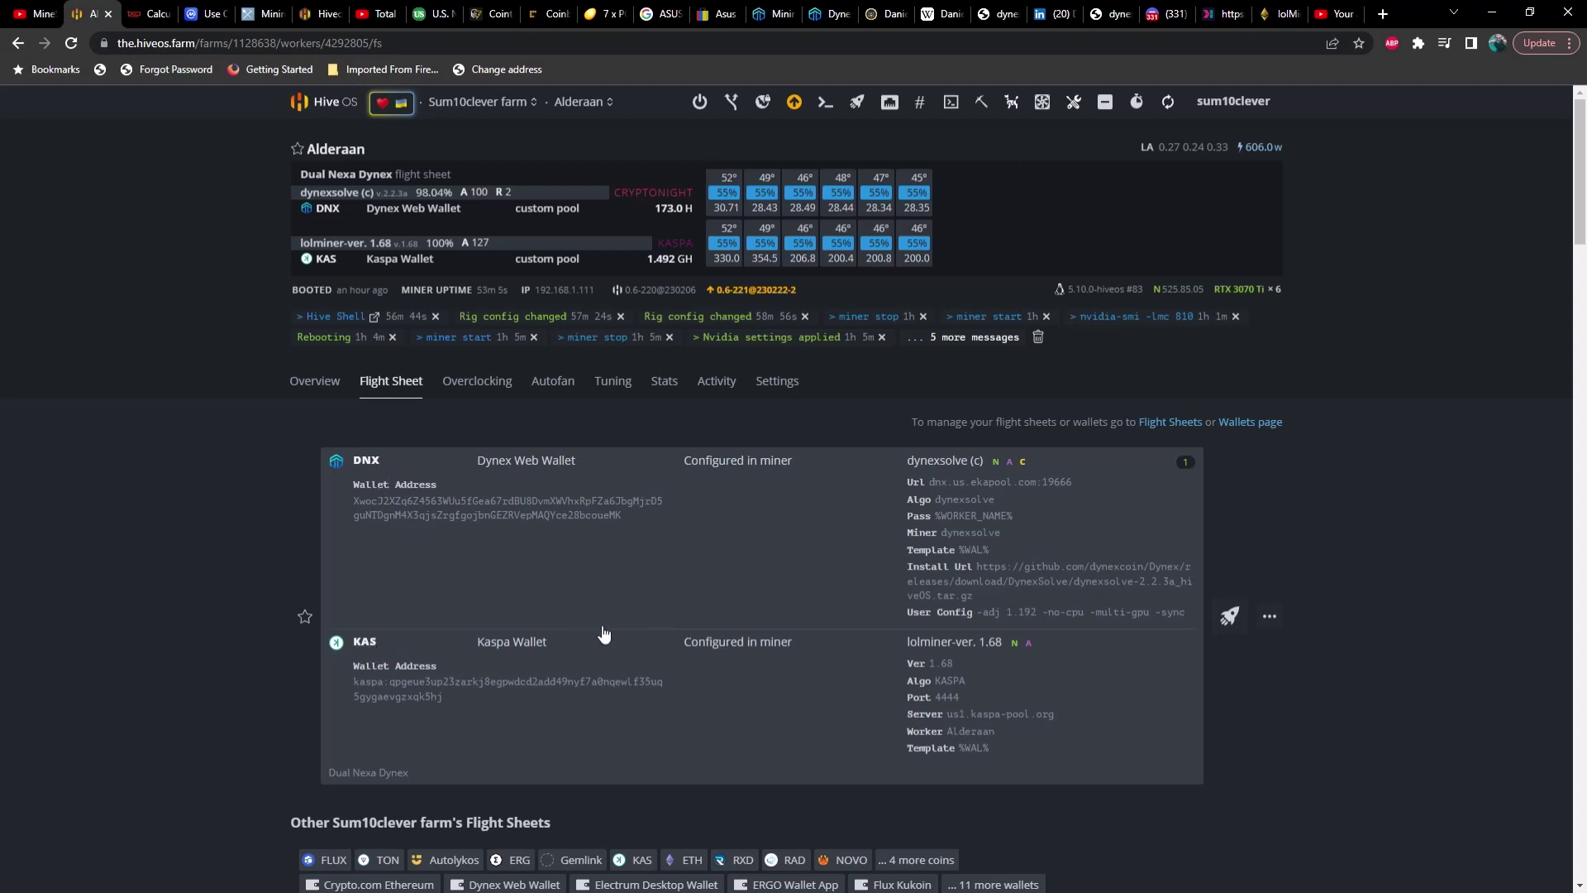
pyautogui.click(1270, 616)
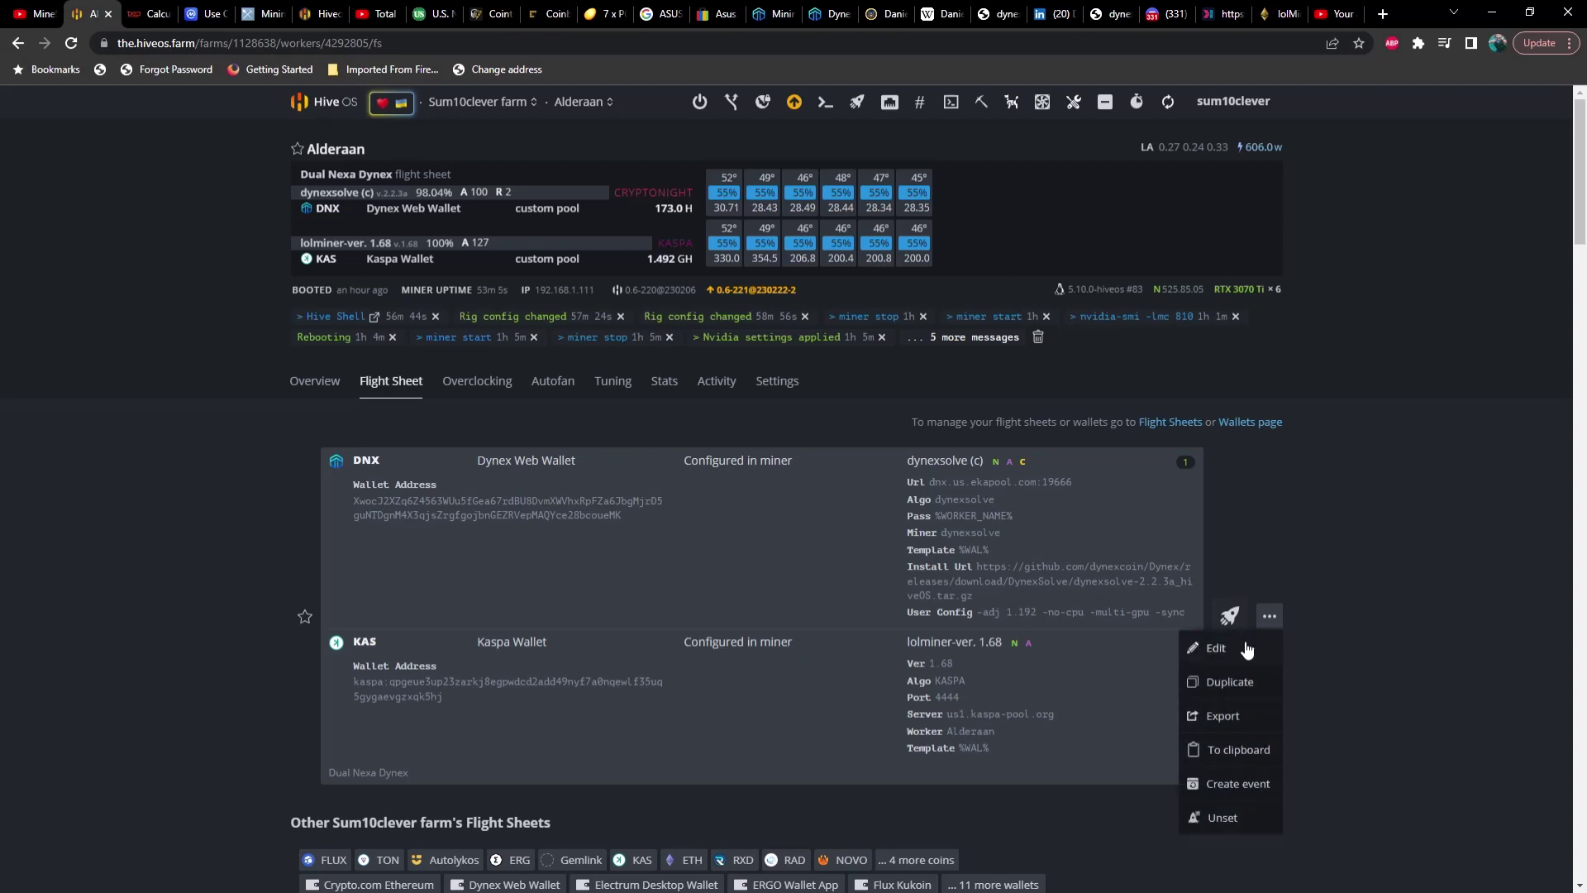
pyautogui.click(1247, 651)
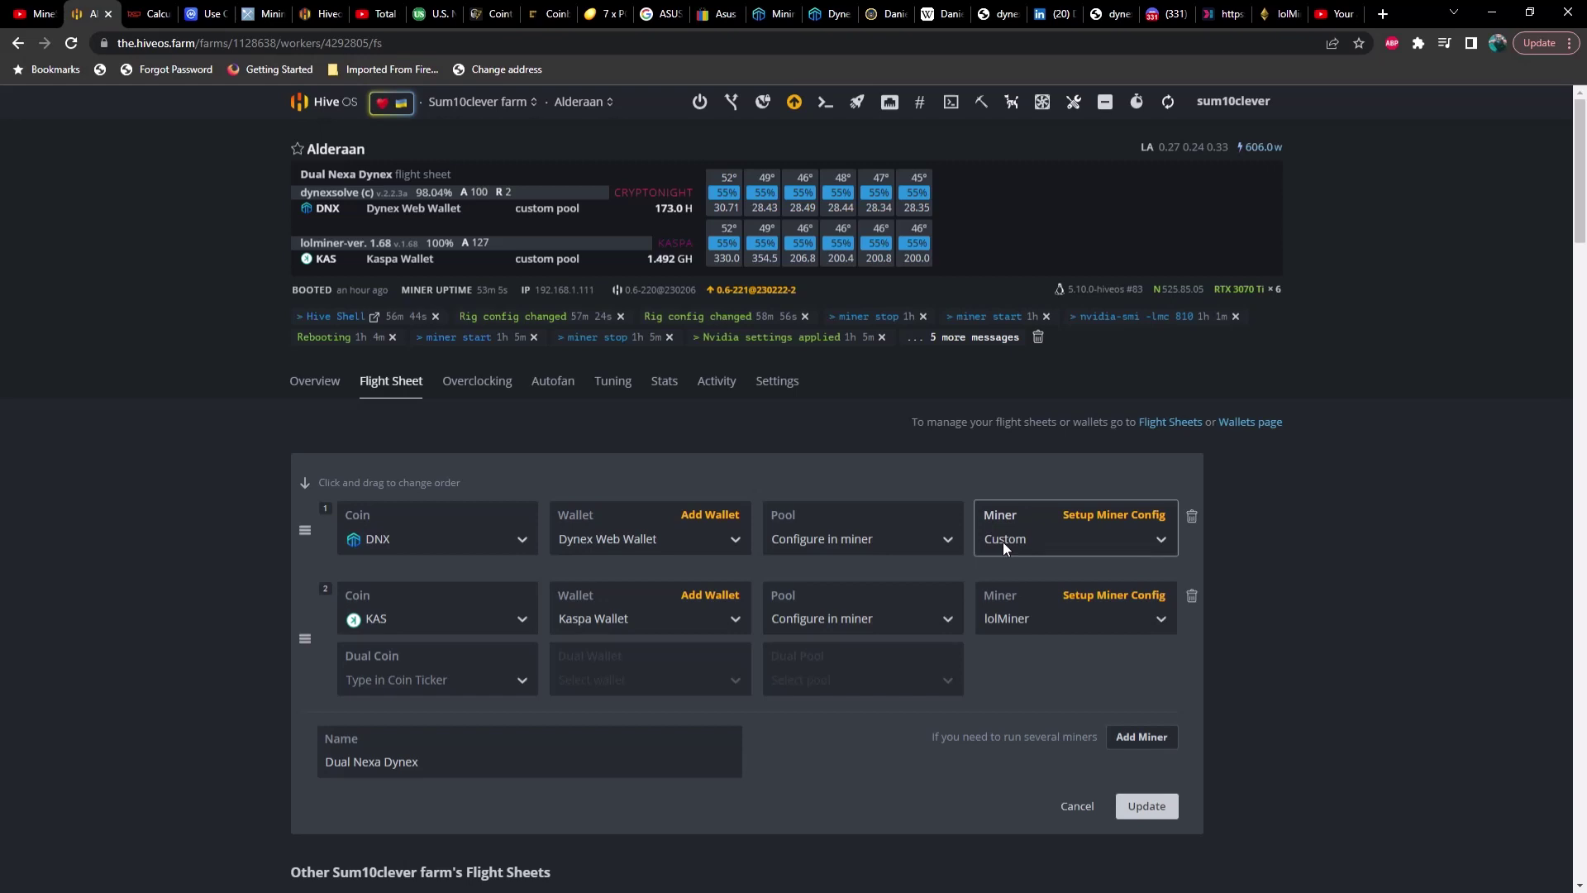
# - Show the DNX dynexsolve config: dnx.us.ekapool.com:19666 with -adj 1.192 -no-cpu -multi-gpu -sync
pyautogui.click(1106, 516)
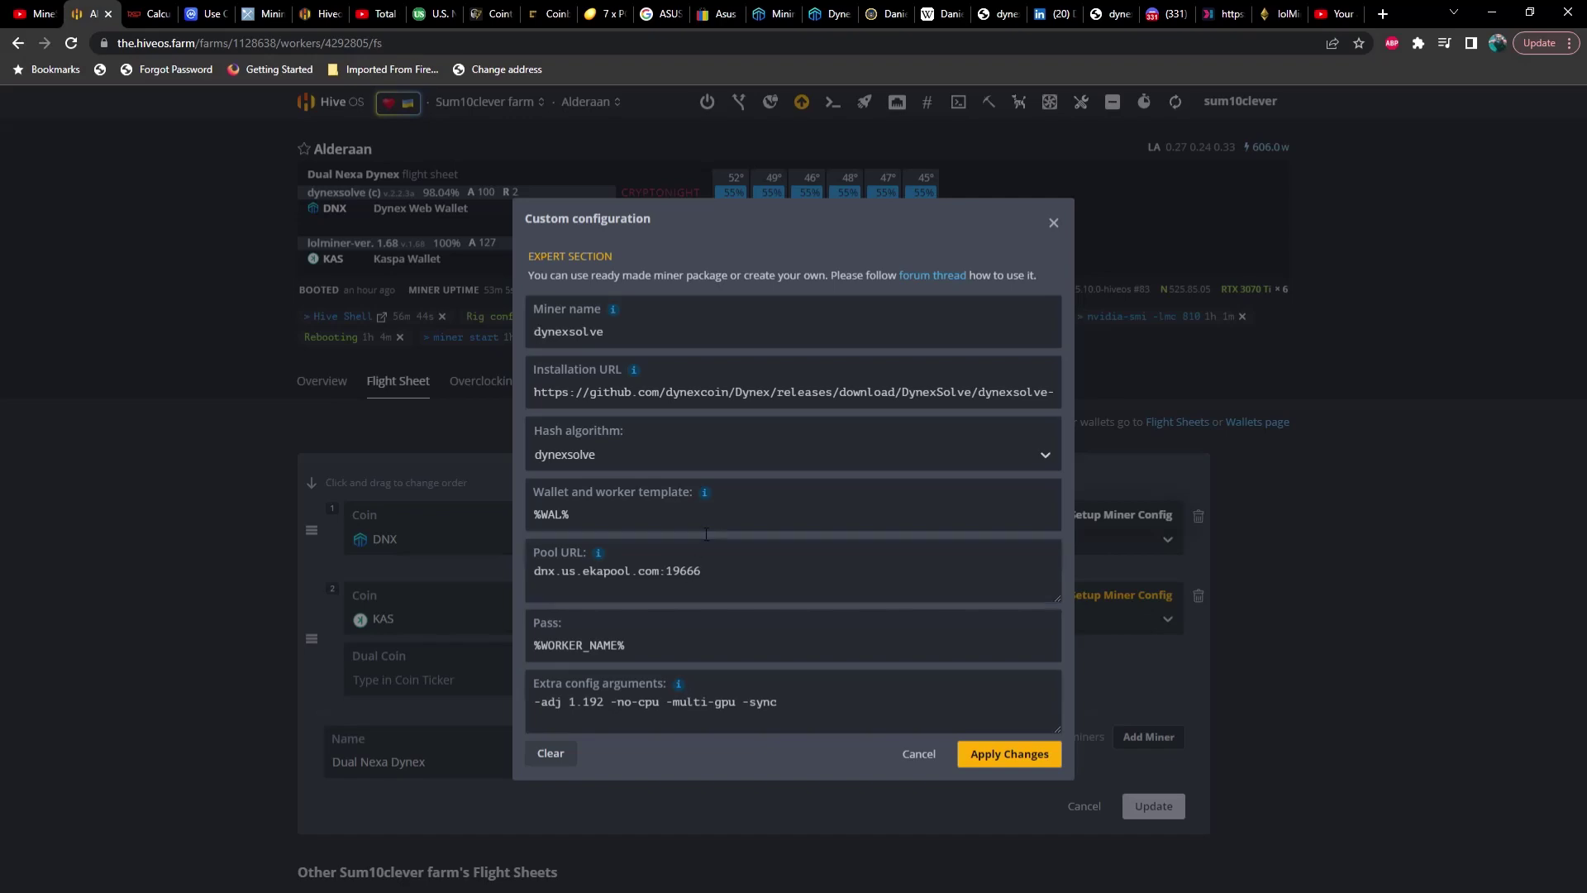
pyautogui.click(832, 12)
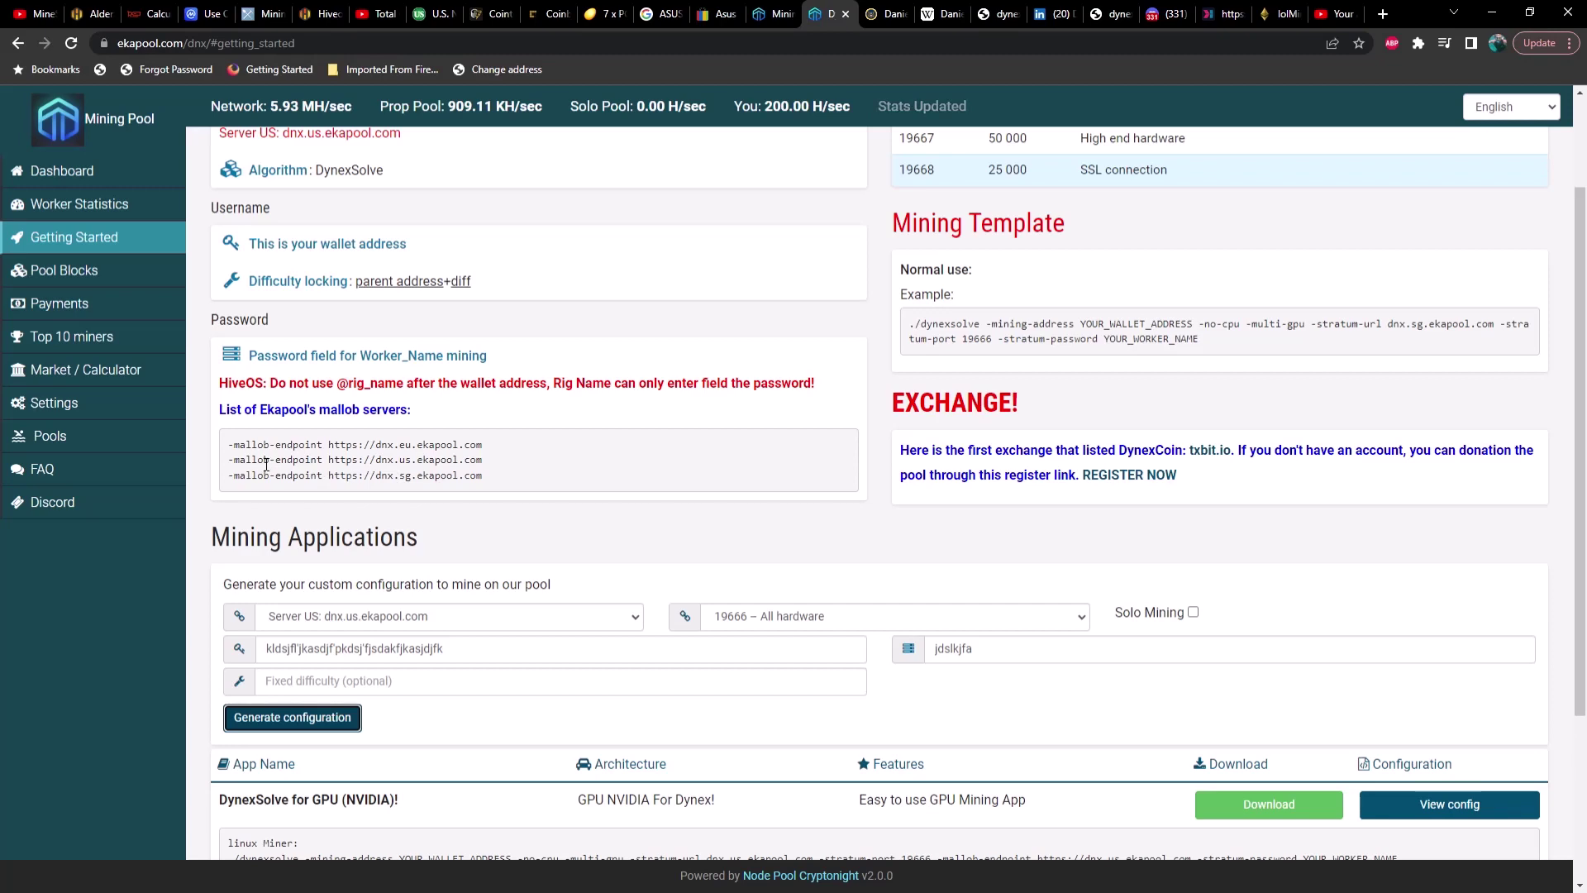
pyautogui.scroll(3, 267, 466)
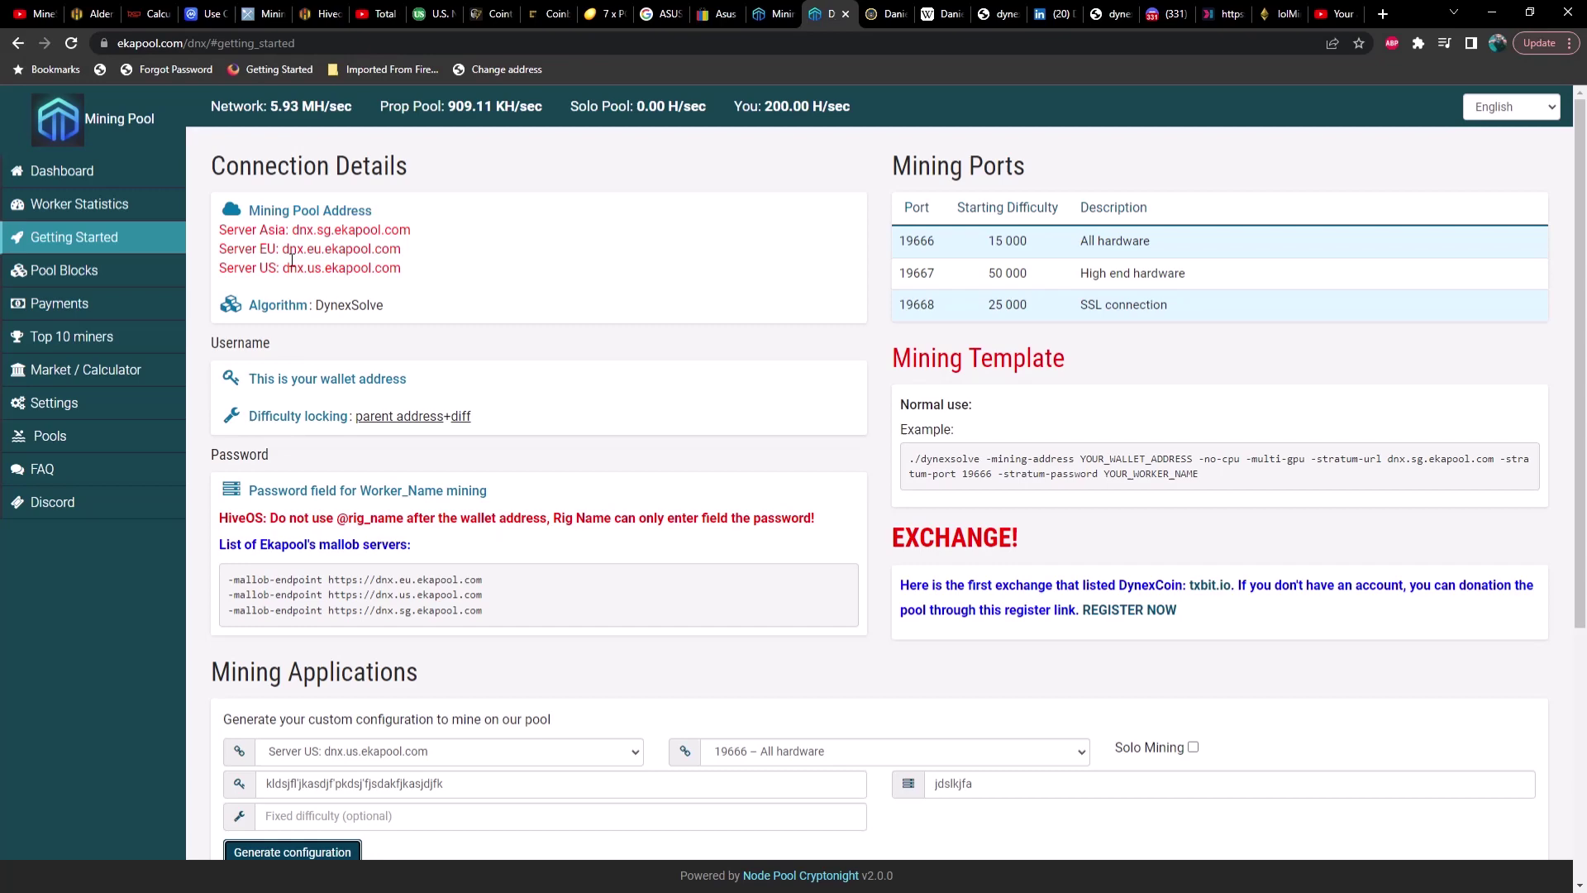
pyautogui.moveTo(282, 249); pyautogui.dragTo(436, 259)
pyautogui.click(435, 259)
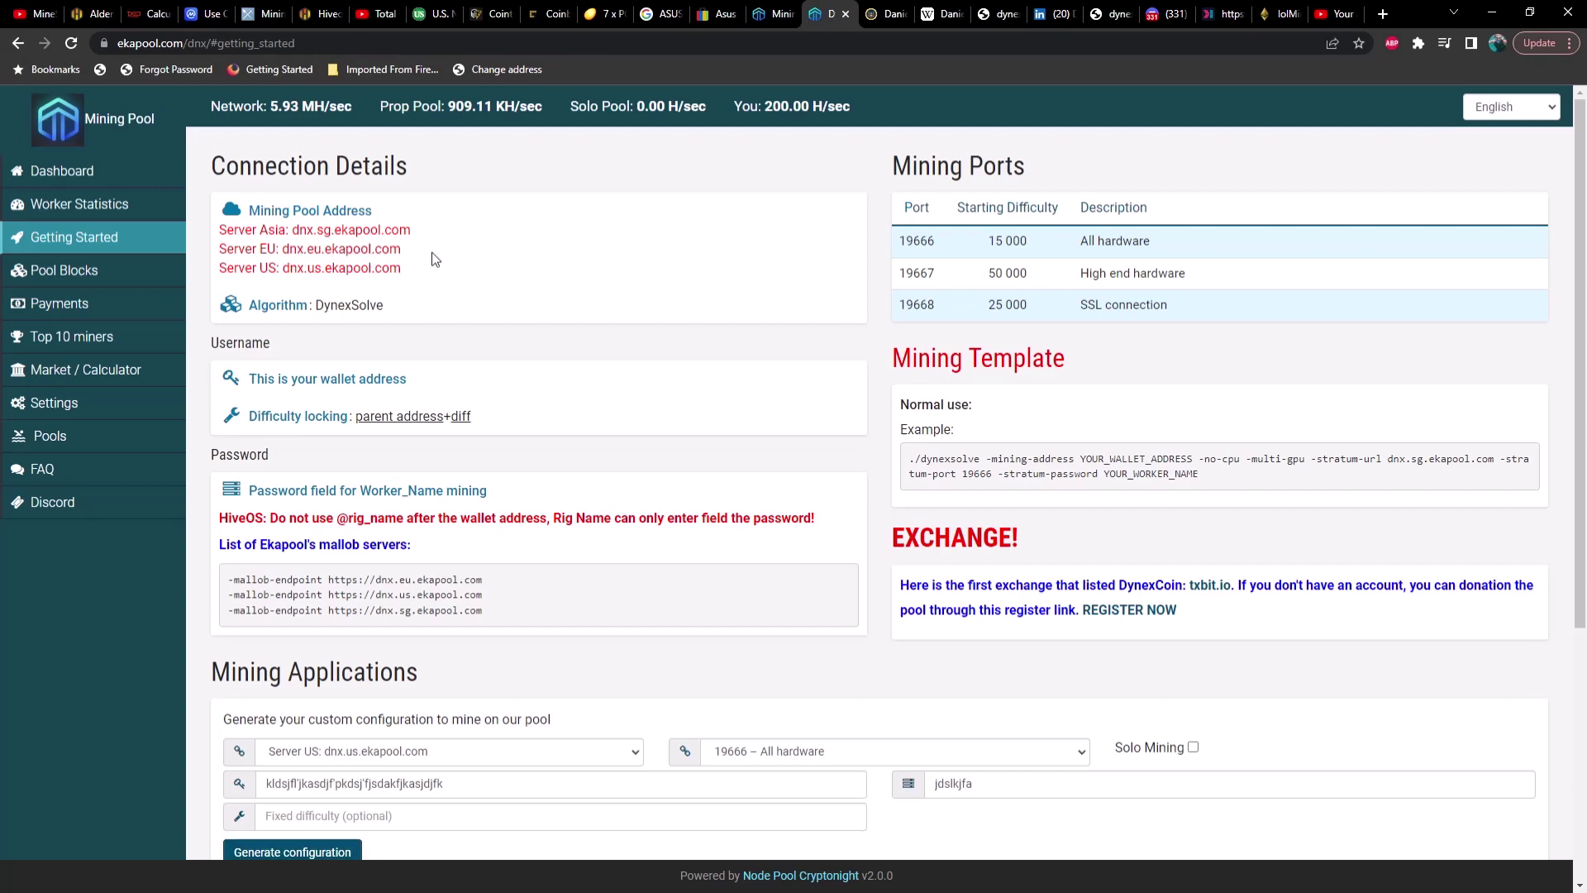
pyautogui.doubleClick(913, 241)
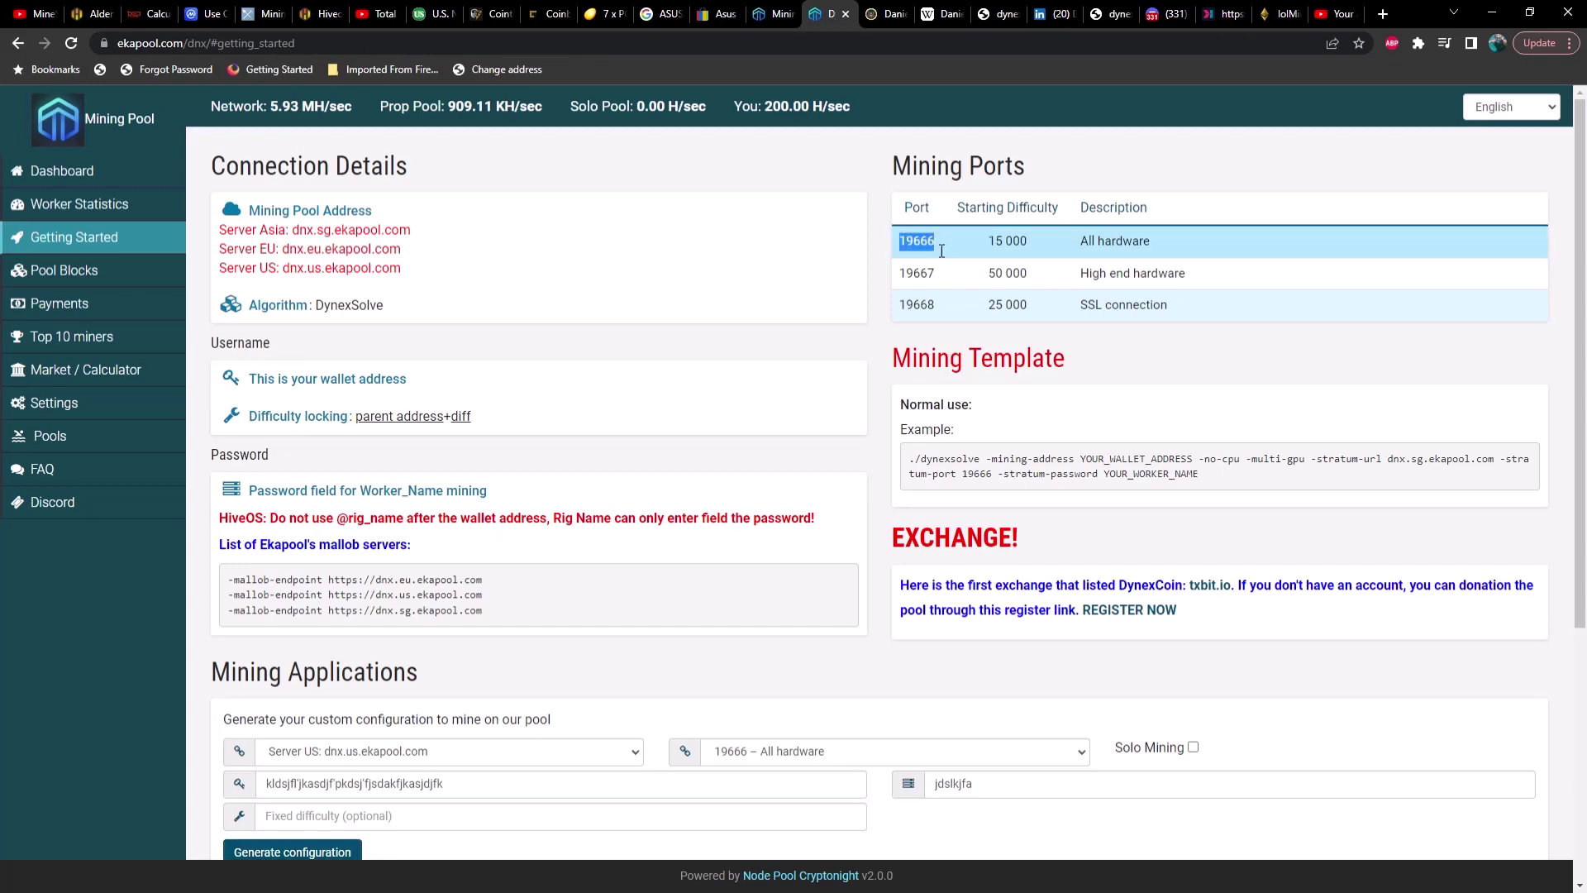
pyautogui.click(97, 10)
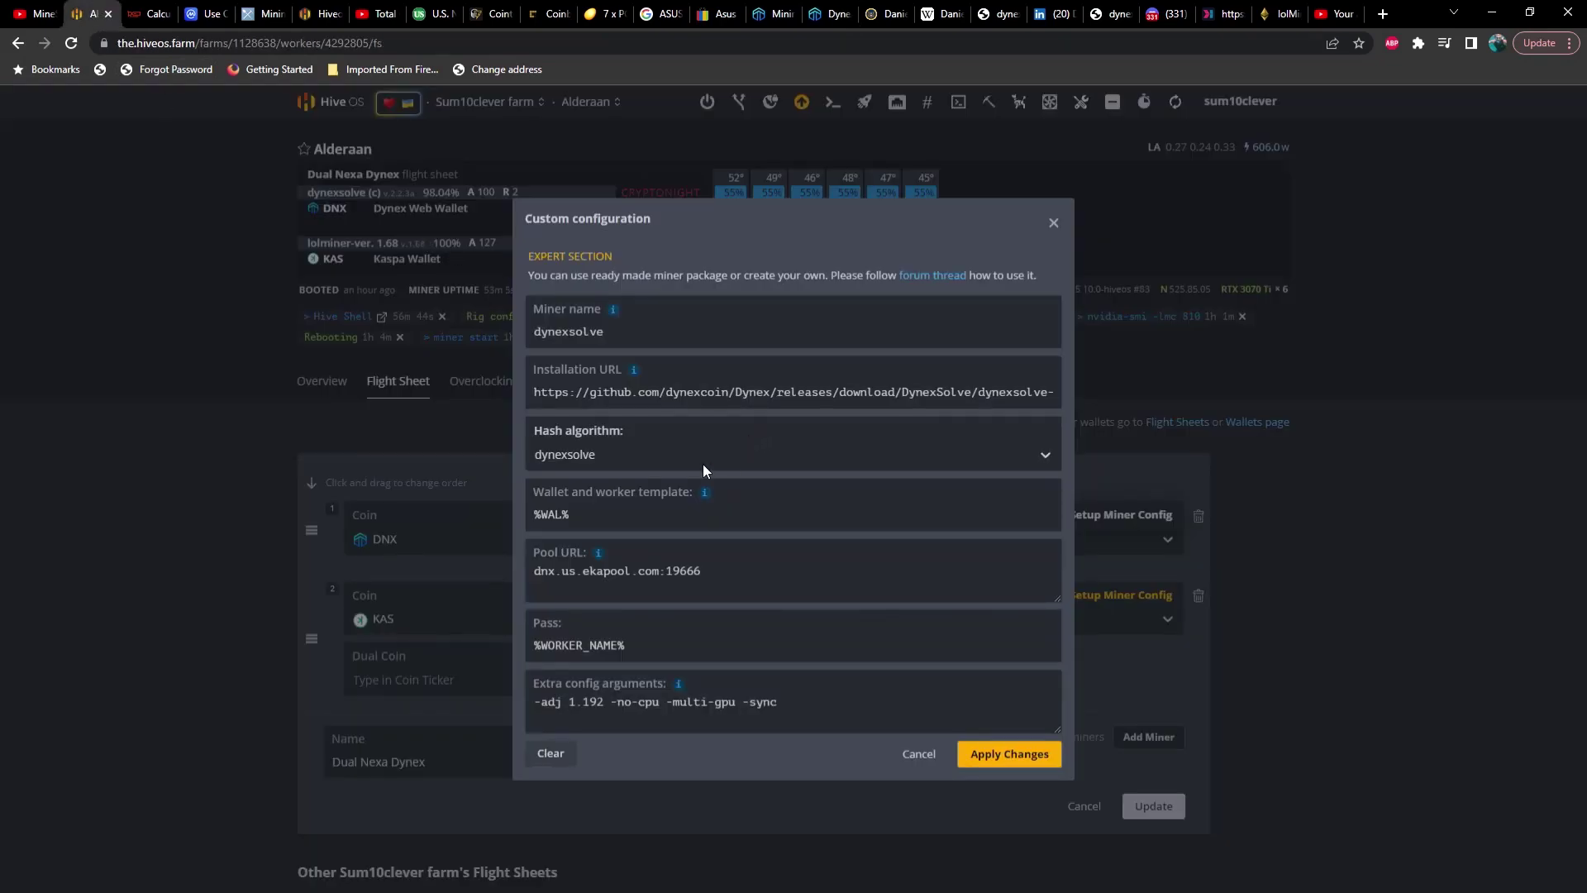
# - Review the pool URL, password and installation URL (dynexsolve-2.2.3a_hiveOS.tar) fields
pyautogui.click(673, 572)
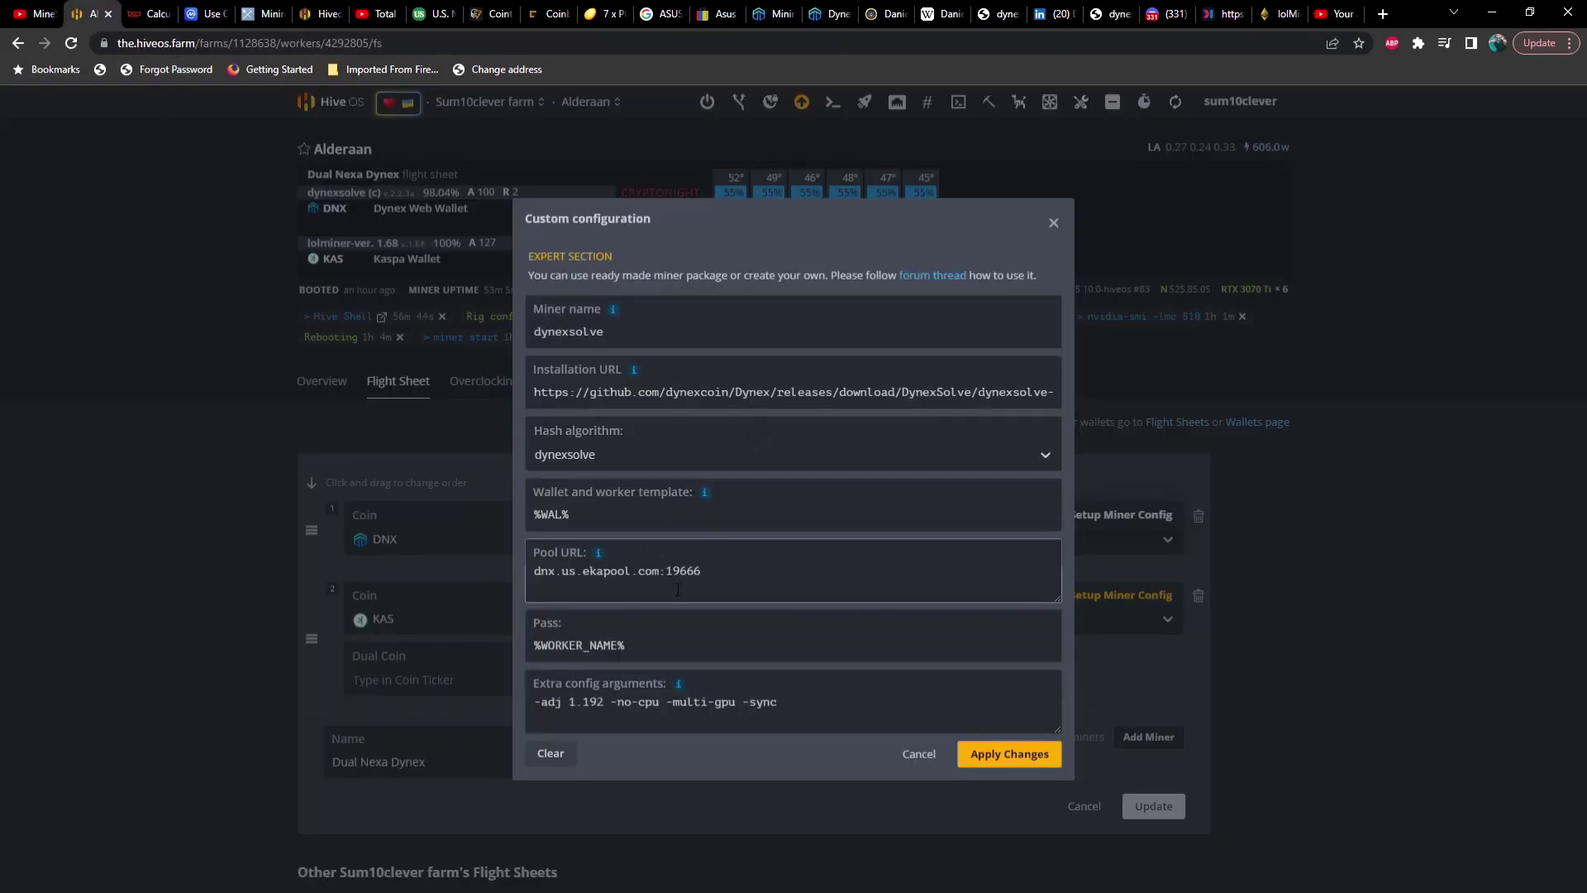
pyautogui.click(670, 624)
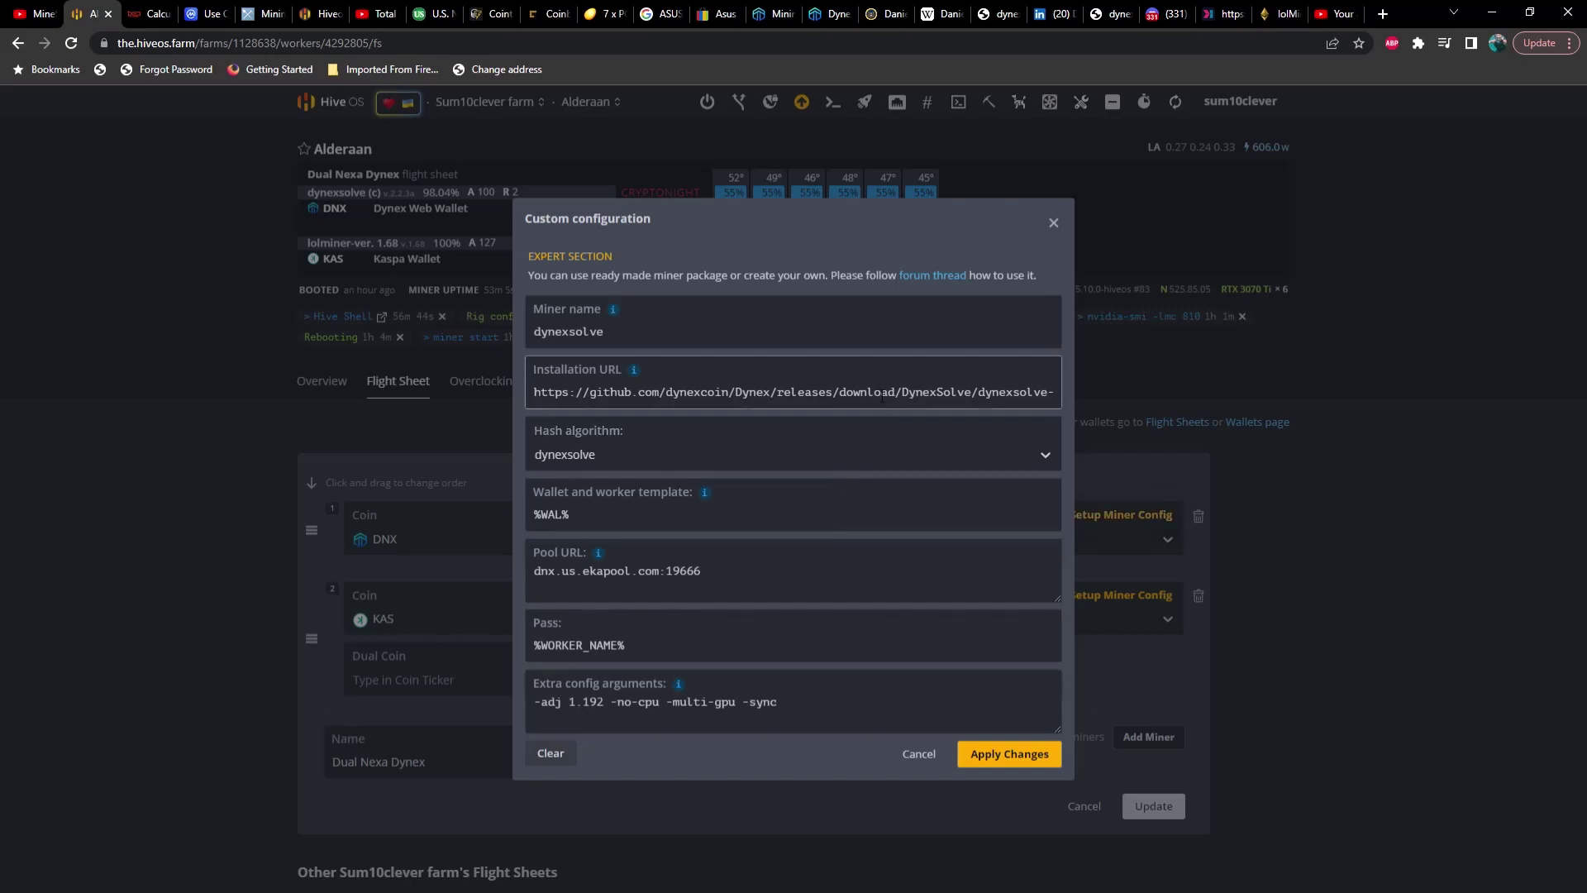
pyautogui.press('Right')
pyautogui.press('Right')
pyautogui.press('Right')
pyautogui.press('Right')
pyautogui.press('Right')
pyautogui.press('Right')
pyautogui.press('Right')
pyautogui.press('Right')
pyautogui.press('Right')
pyautogui.press('Right')
pyautogui.press('Right')
pyautogui.press('Right')
pyautogui.press('Right')
pyautogui.press('Right')
pyautogui.press('Right')
pyautogui.press('Right')
pyautogui.press('Right')
pyautogui.press('Right')
pyautogui.press('Right')
pyautogui.press('Right')
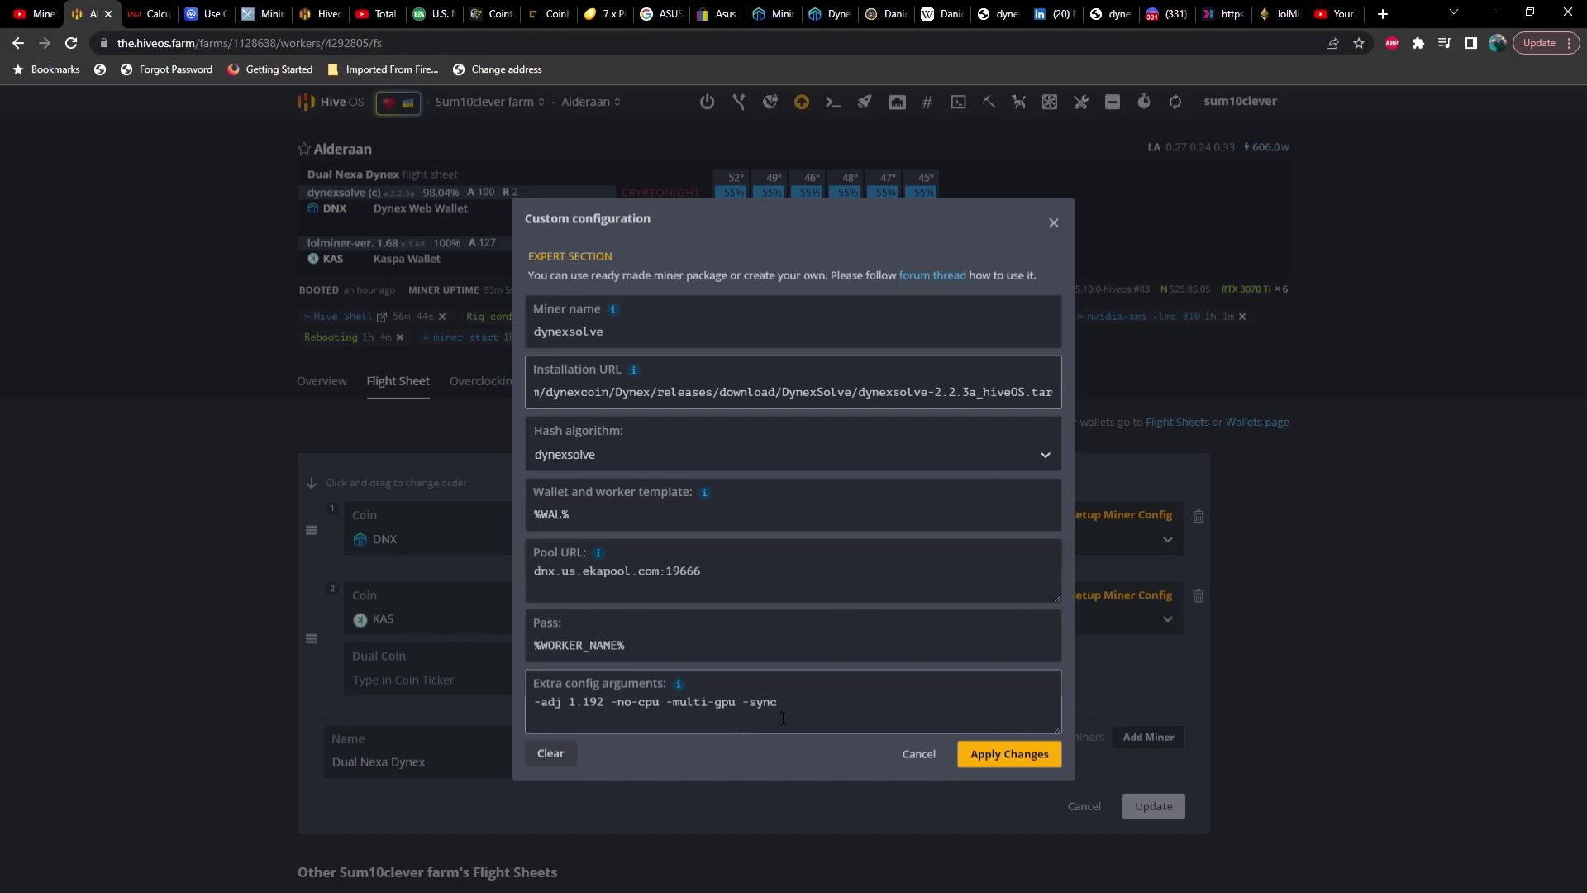
# - Cancel the custom miner settings unchanged, returning to the Dual Nexa Dynex flight sheet editor
pyautogui.click(921, 754)
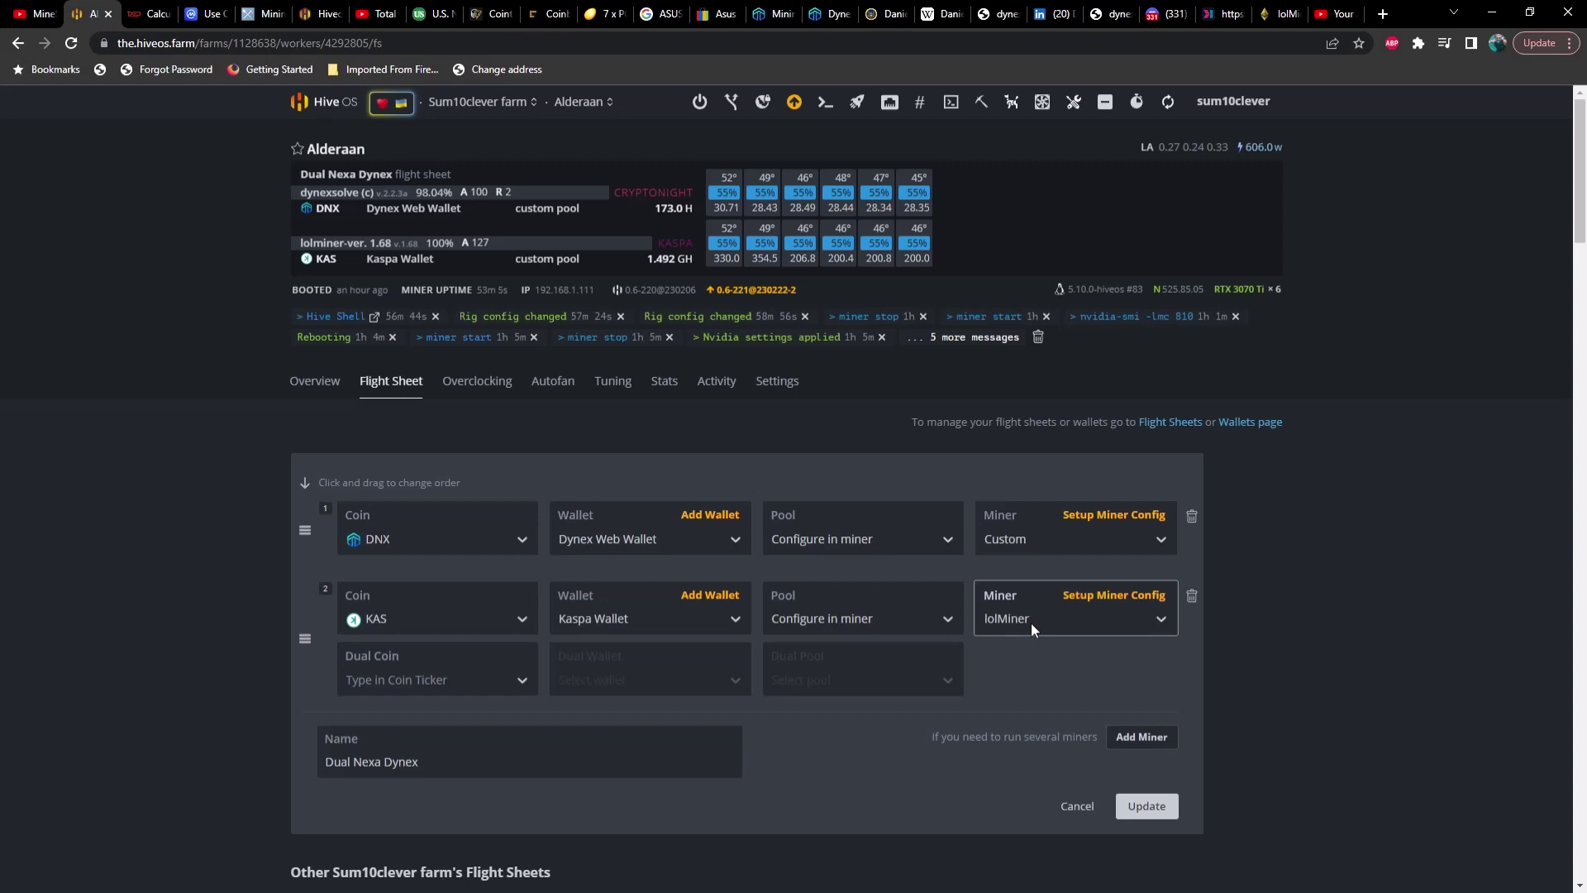
# - Inspect the KAS lolMiner worker name, wallet template and extra config arguments fields
pyautogui.click(1096, 598)
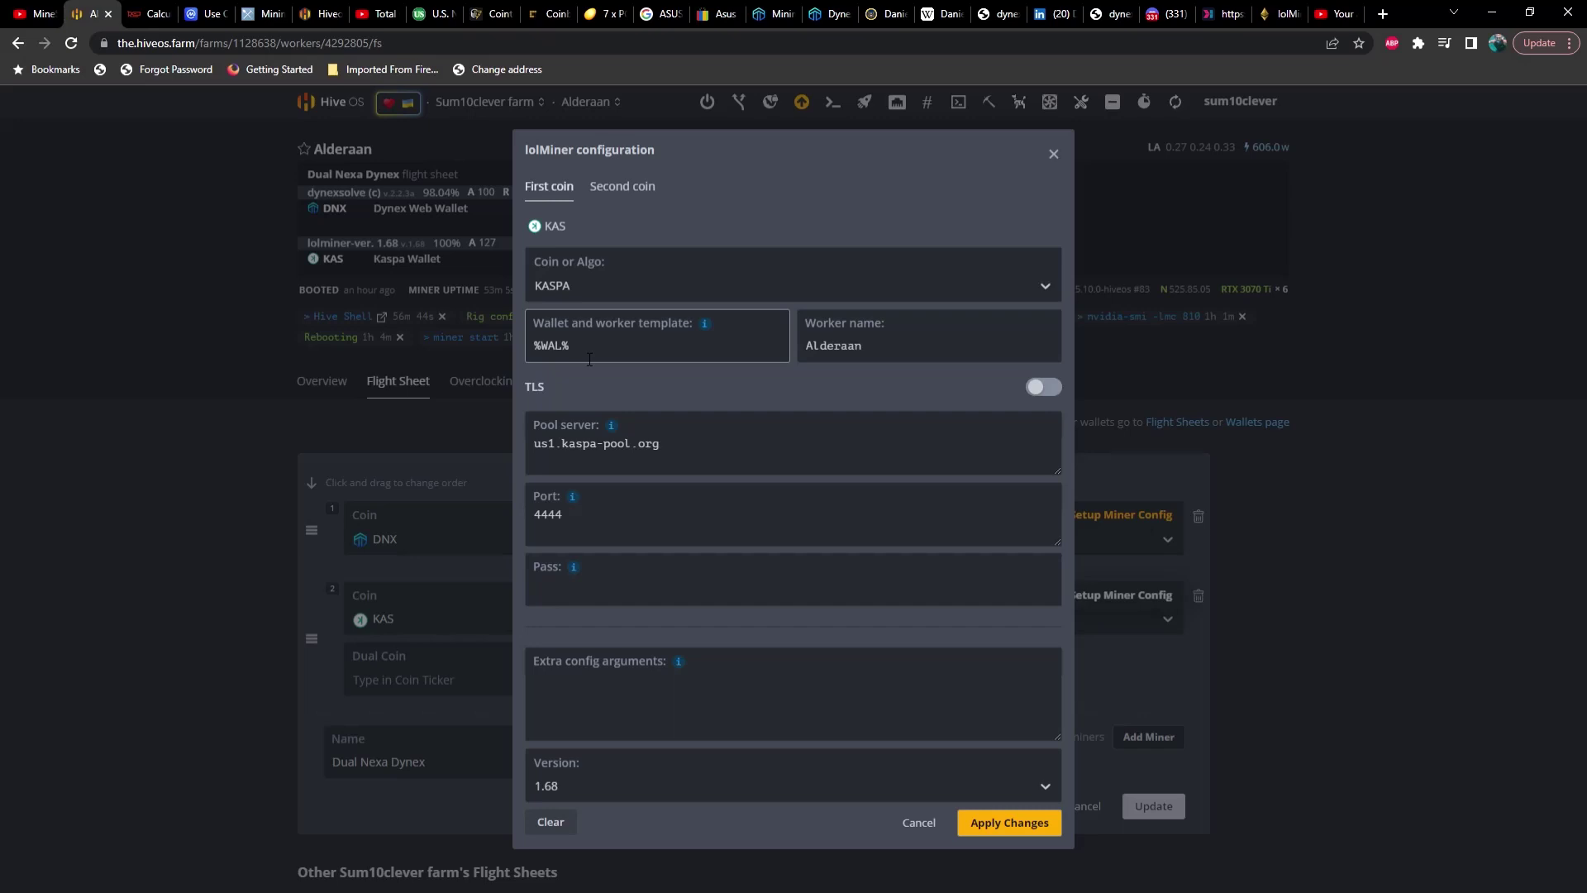
pyautogui.moveTo(884, 361); pyautogui.dragTo(795, 346)
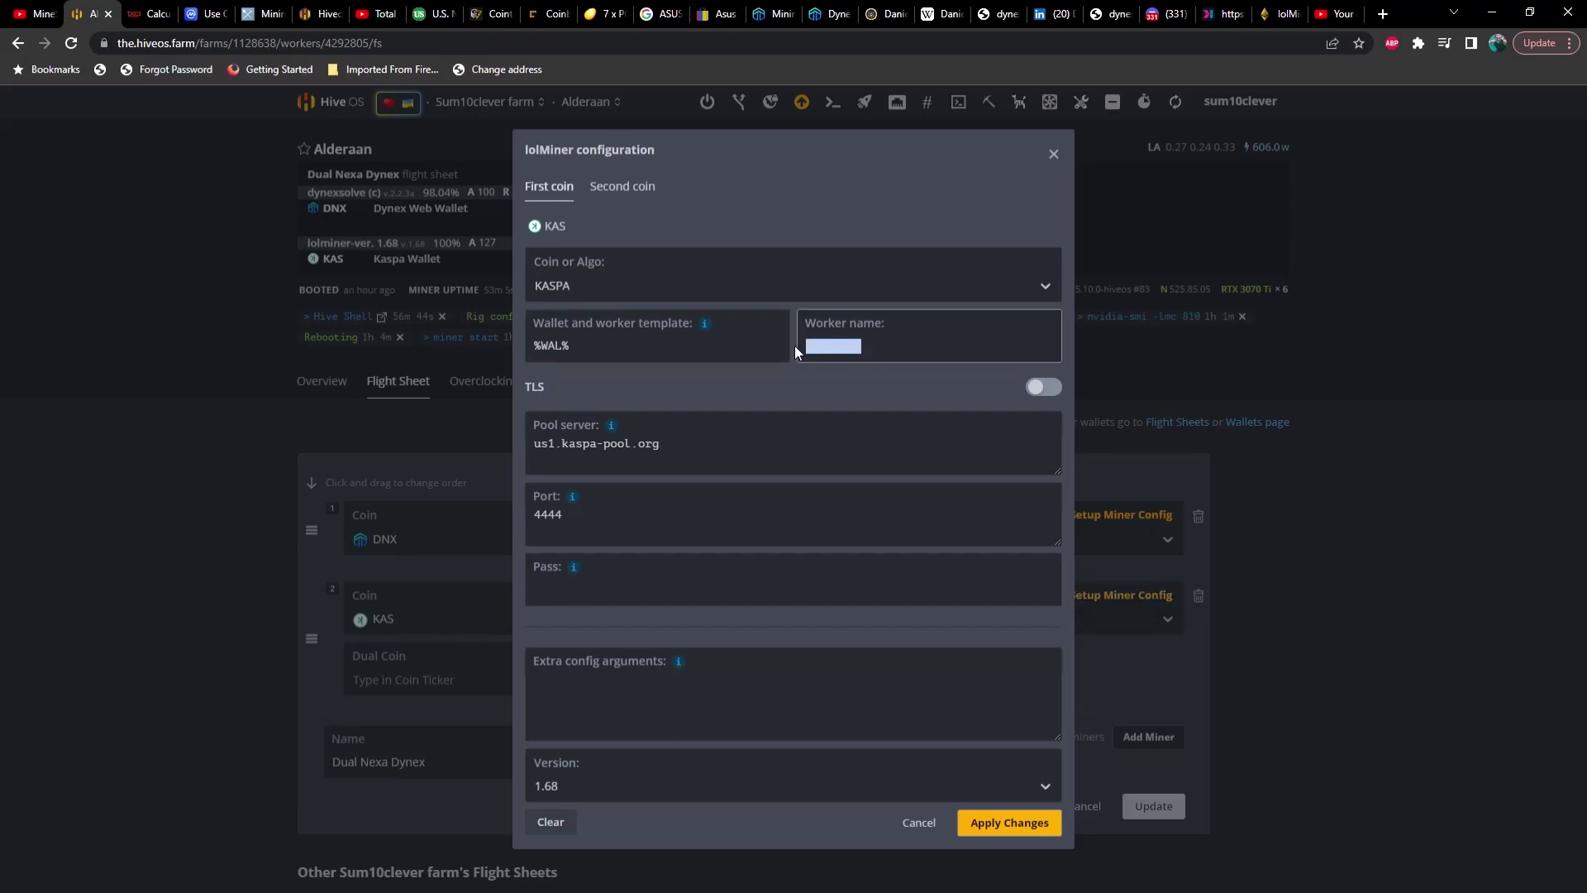
pyautogui.click(748, 346)
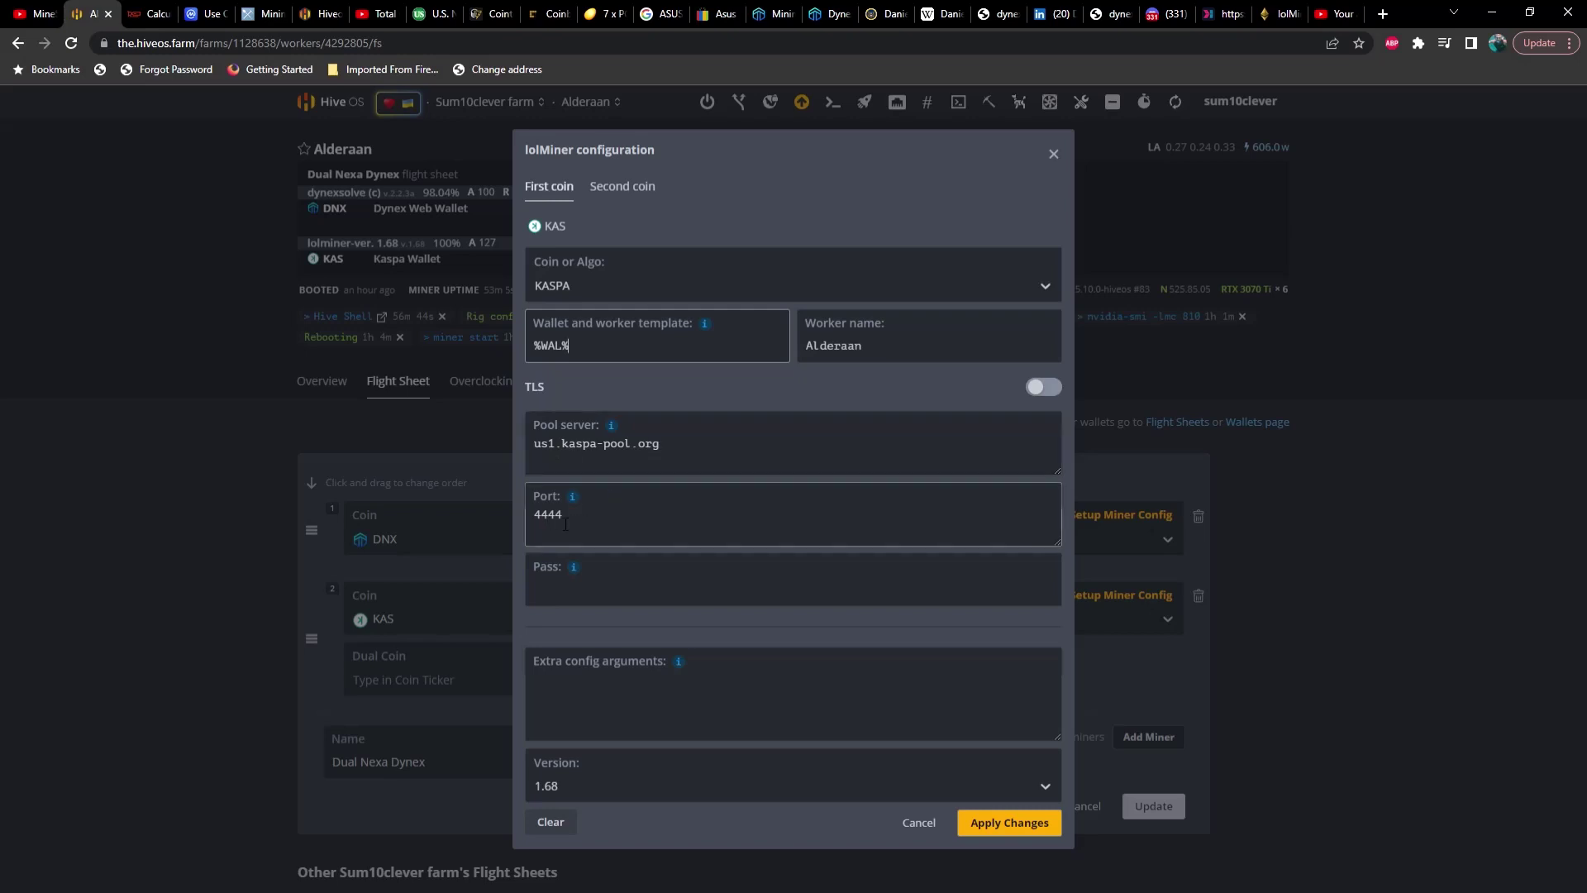
pyautogui.click(561, 707)
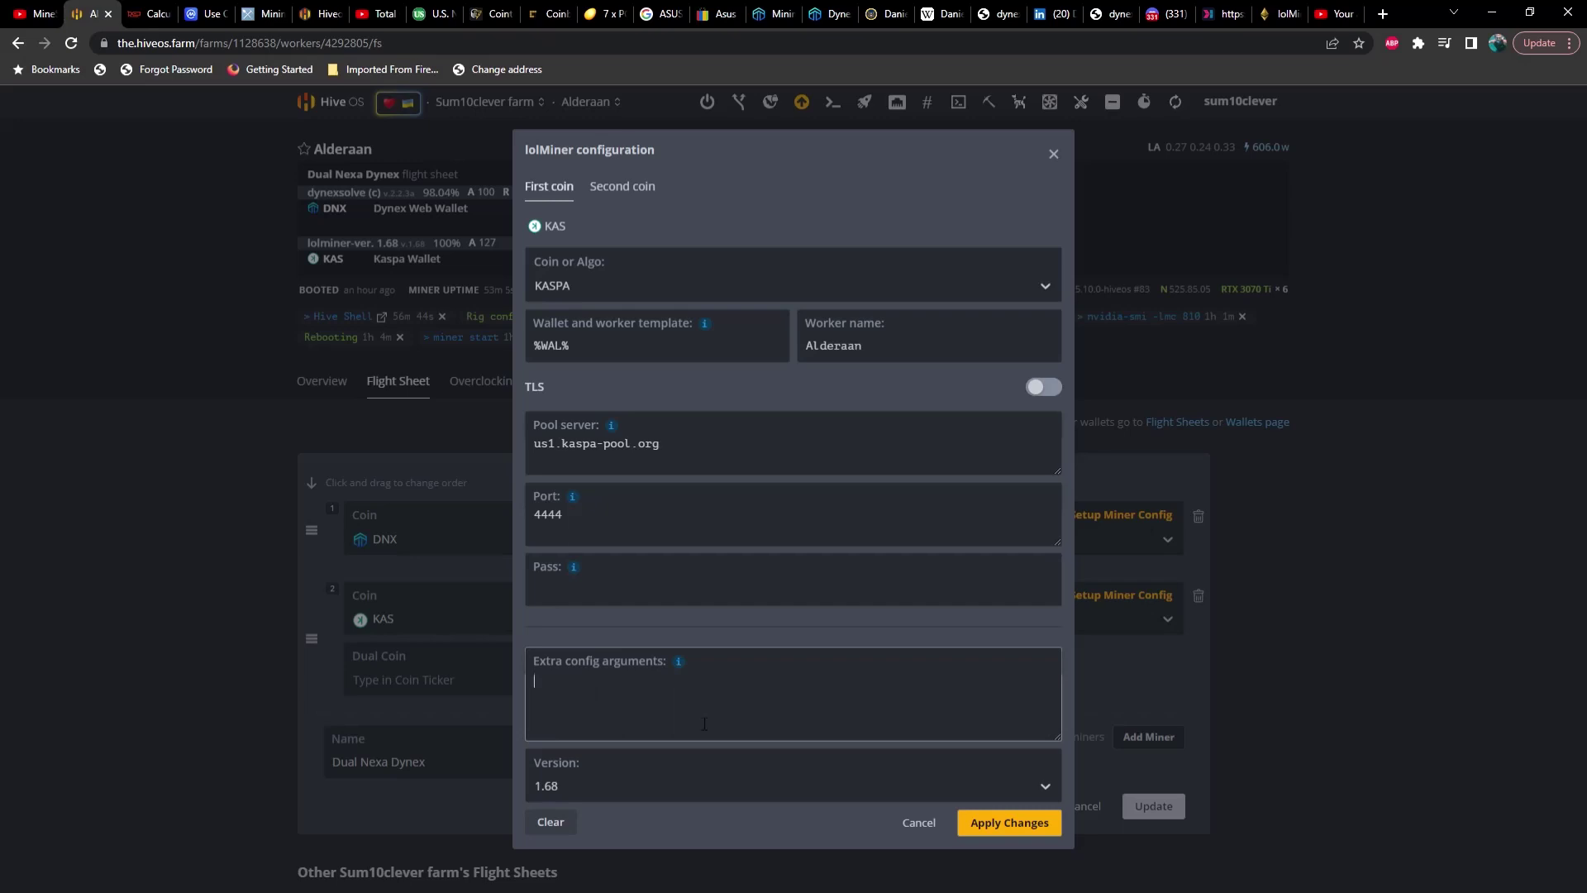
# - Cancel the lolMiner settings and flight sheet edit, returning to Alderaan's overview
pyautogui.click(918, 823)
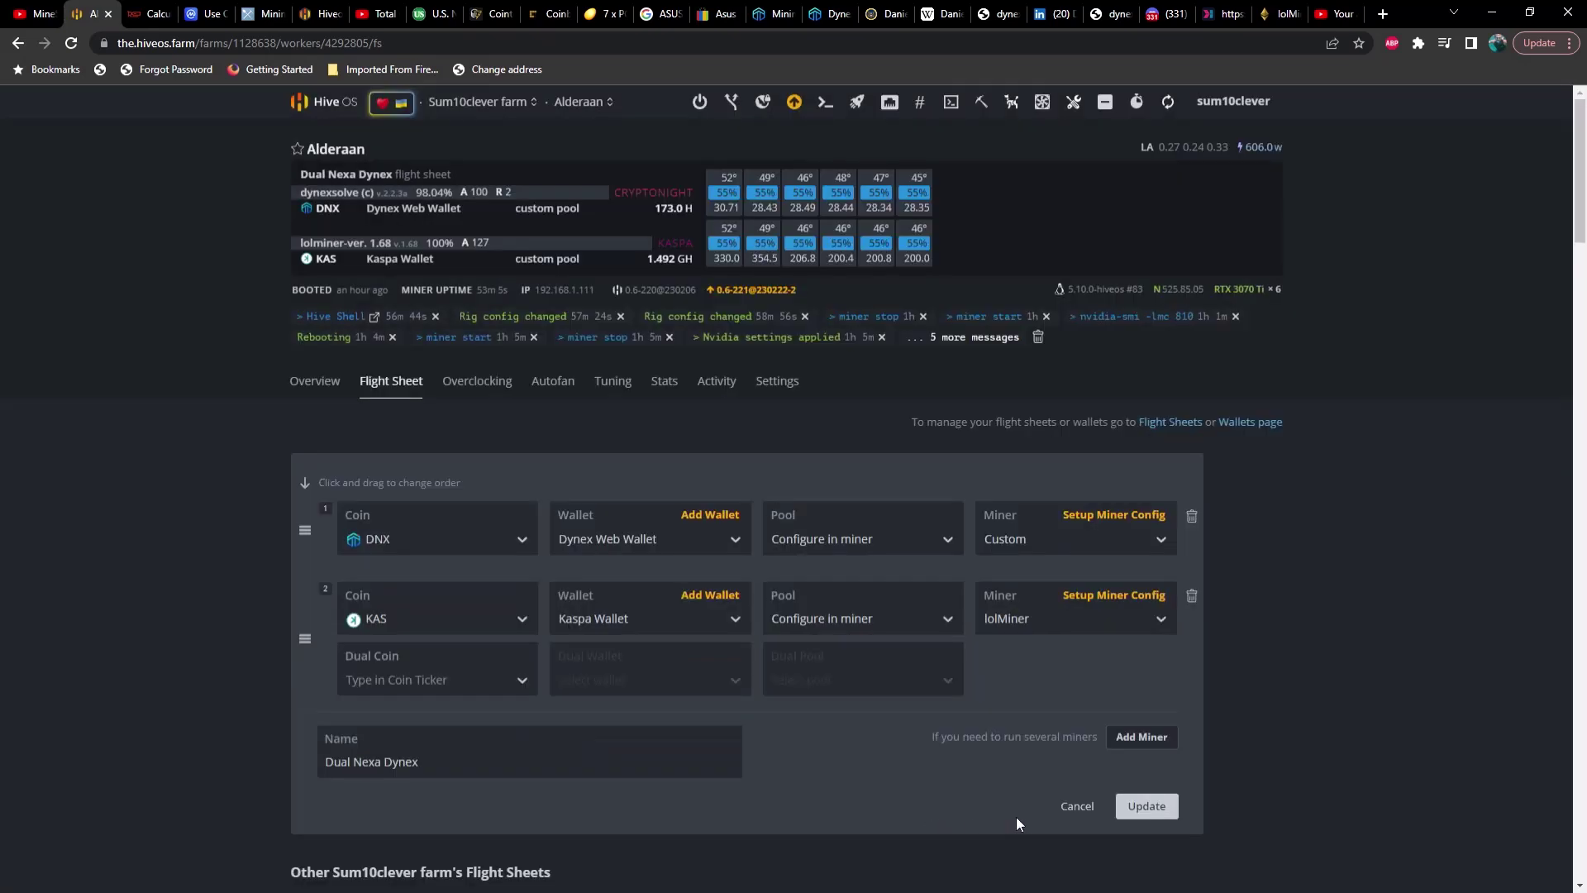
pyautogui.click(1072, 807)
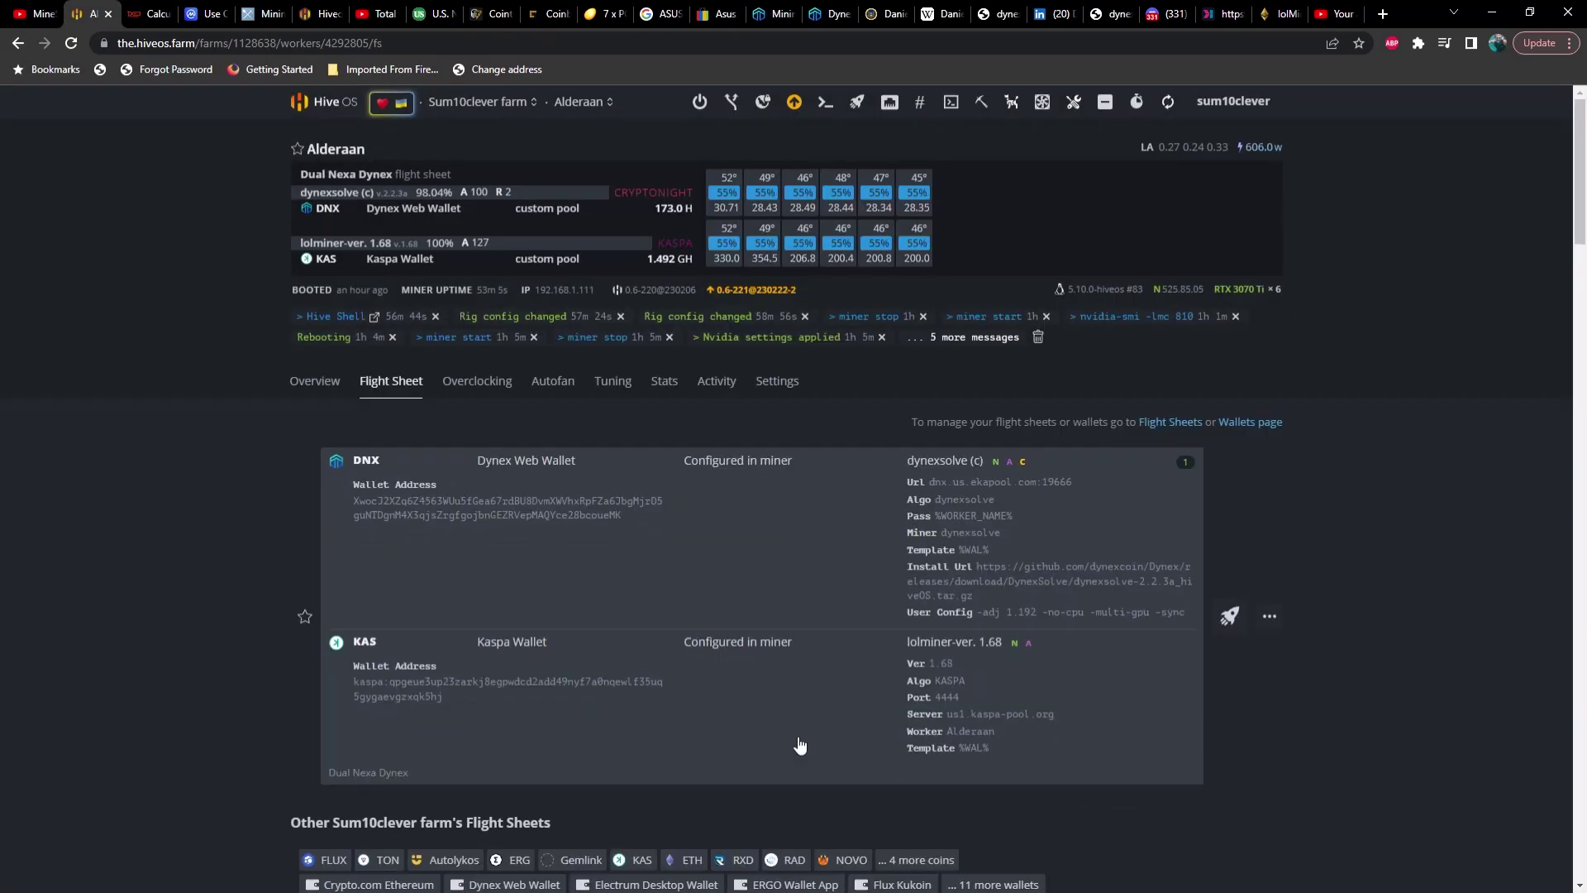
pyautogui.click(342, 396)
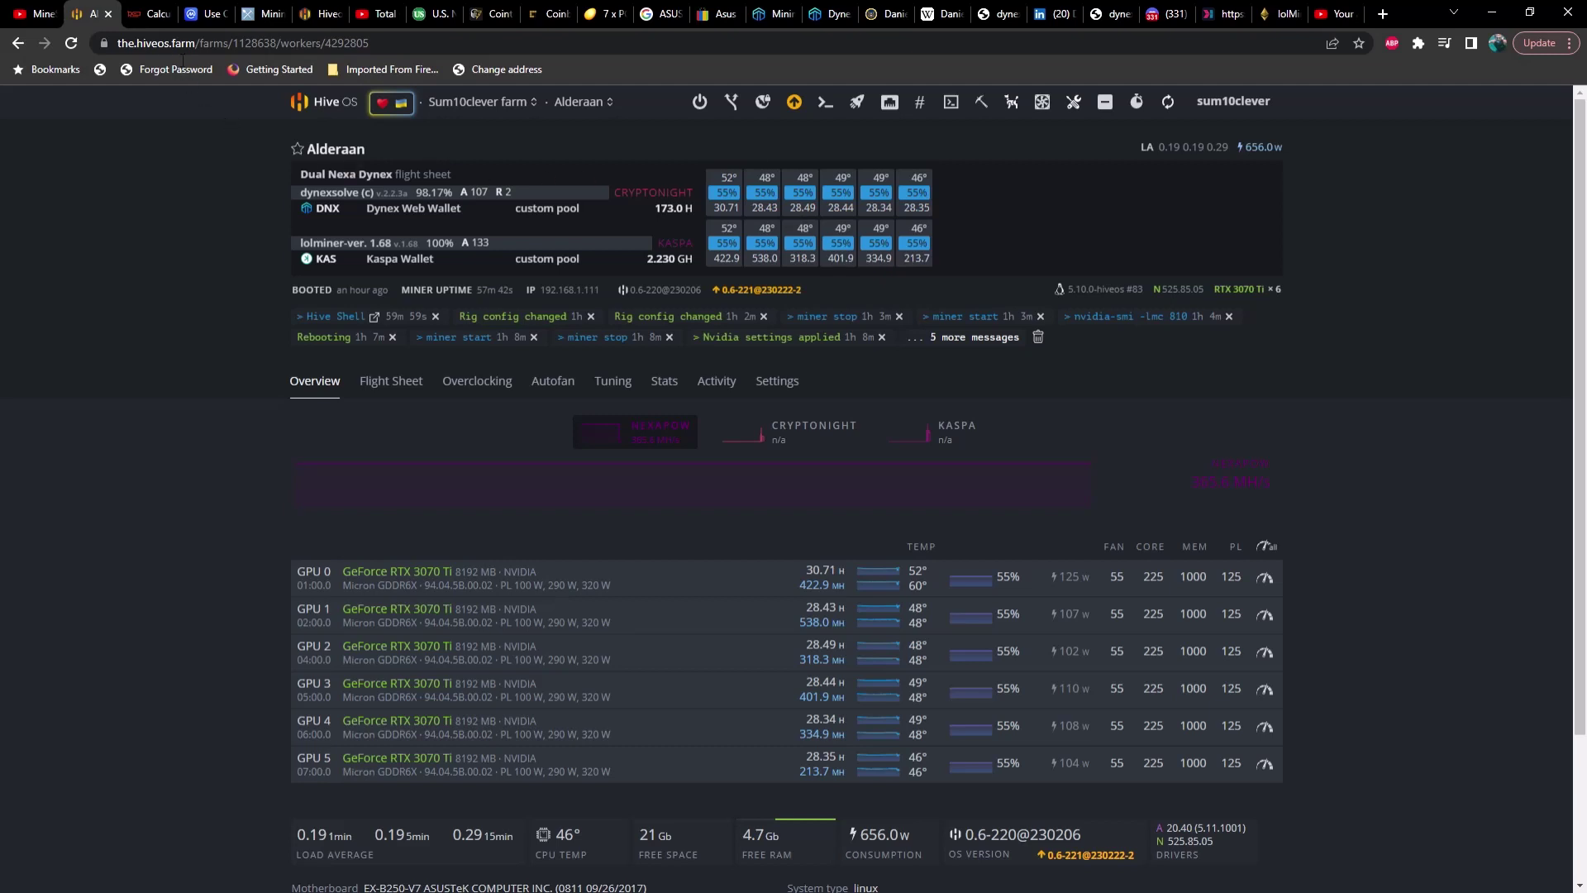
# - In the hashrate.no calculator, change the DNX power from 653 to 656 W
pyautogui.click(152, 18)
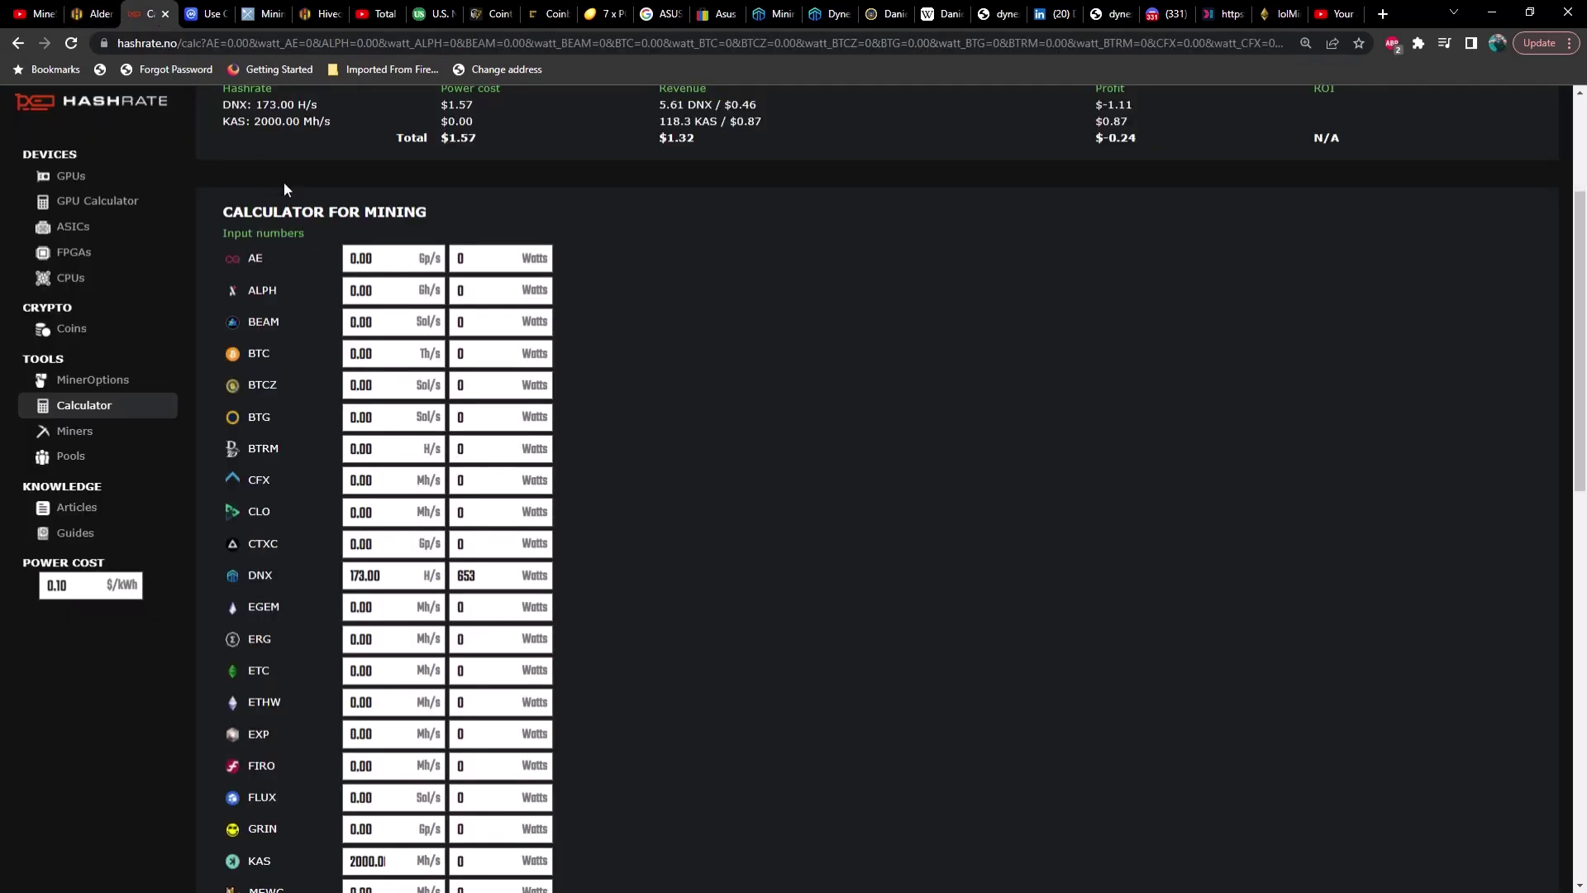
pyautogui.scroll(-1, 319, 185)
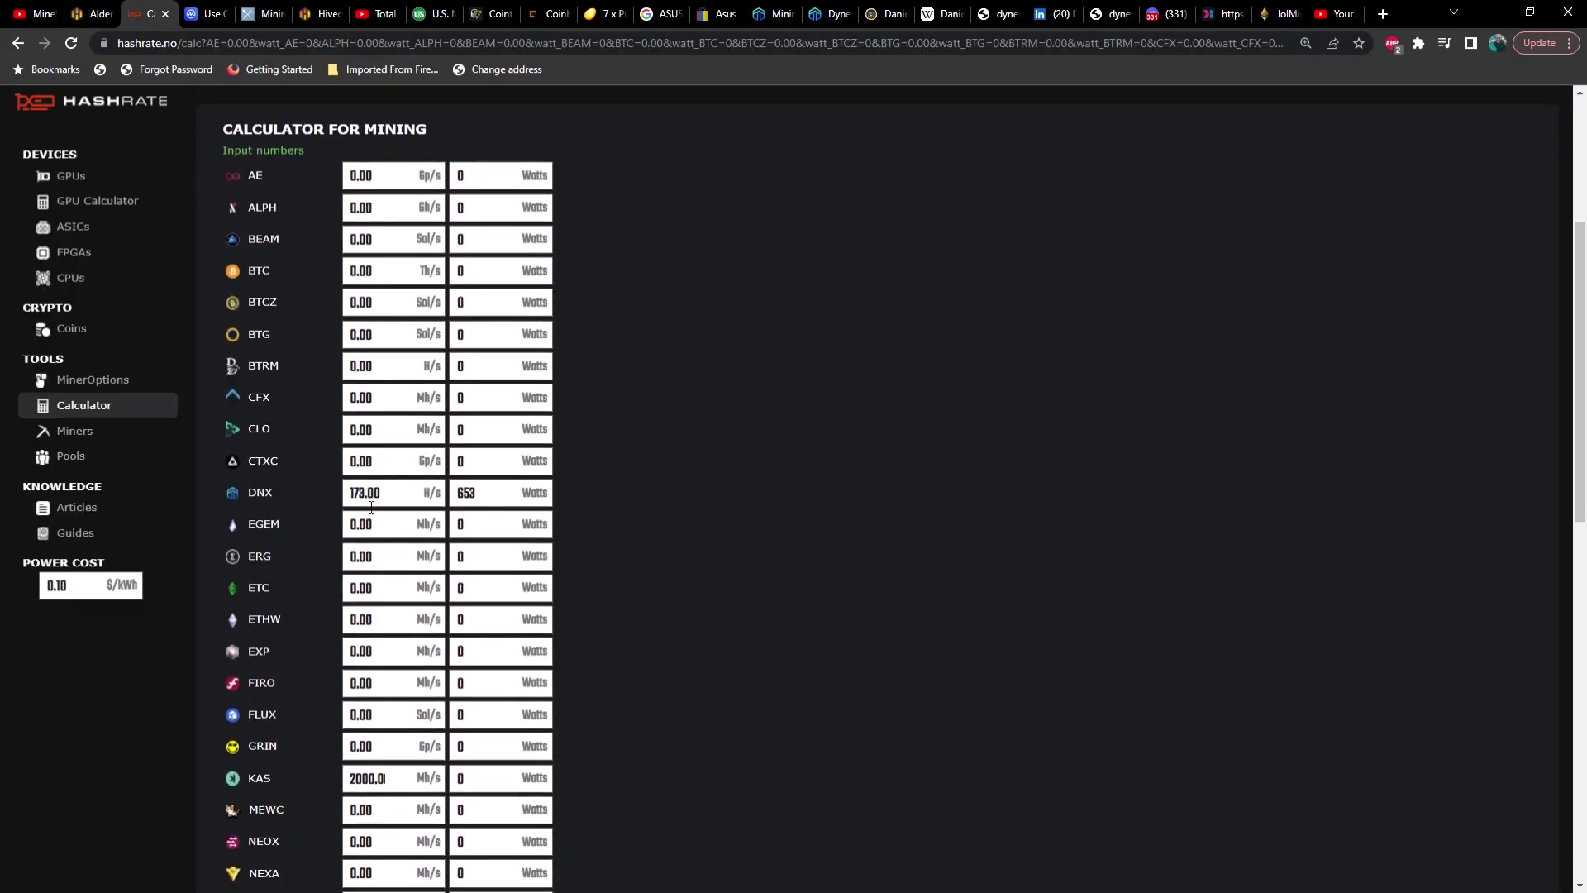
pyautogui.doubleClick(499, 501)
pyautogui.write('656')
# - Set the KAS hashrate to 2230 Mh/s and recalculate: $1.52 revenue, $-0.05 profit
pyautogui.scroll(-1, 576, 476)
pyautogui.scroll(-4, 576, 473)
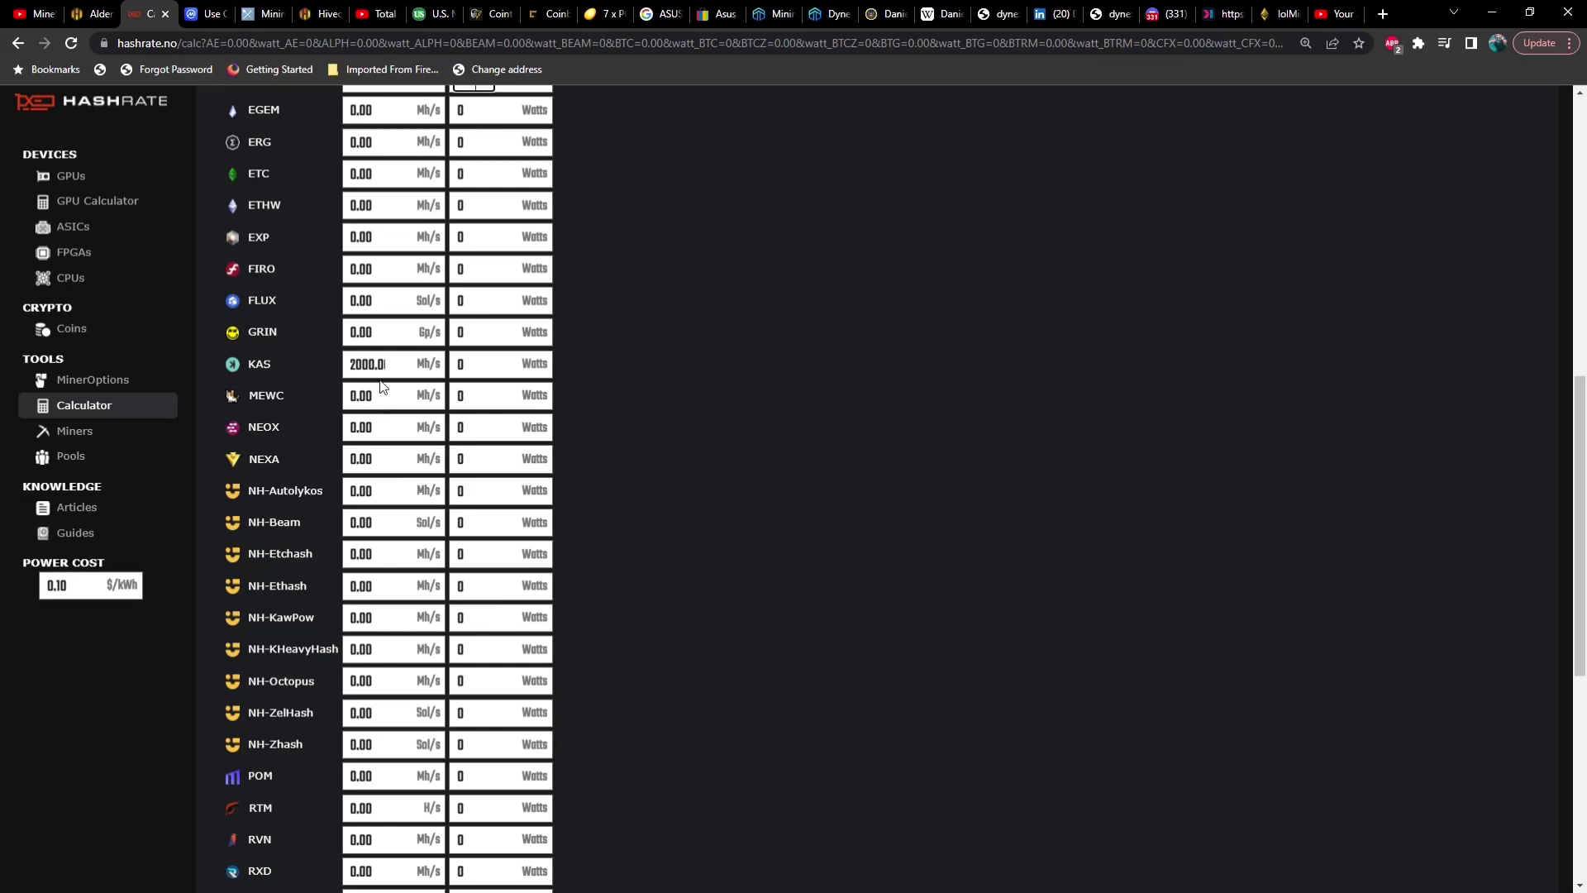
pyautogui.moveTo(387, 364); pyautogui.dragTo(328, 363)
pyautogui.write('20')
pyautogui.press('Return')
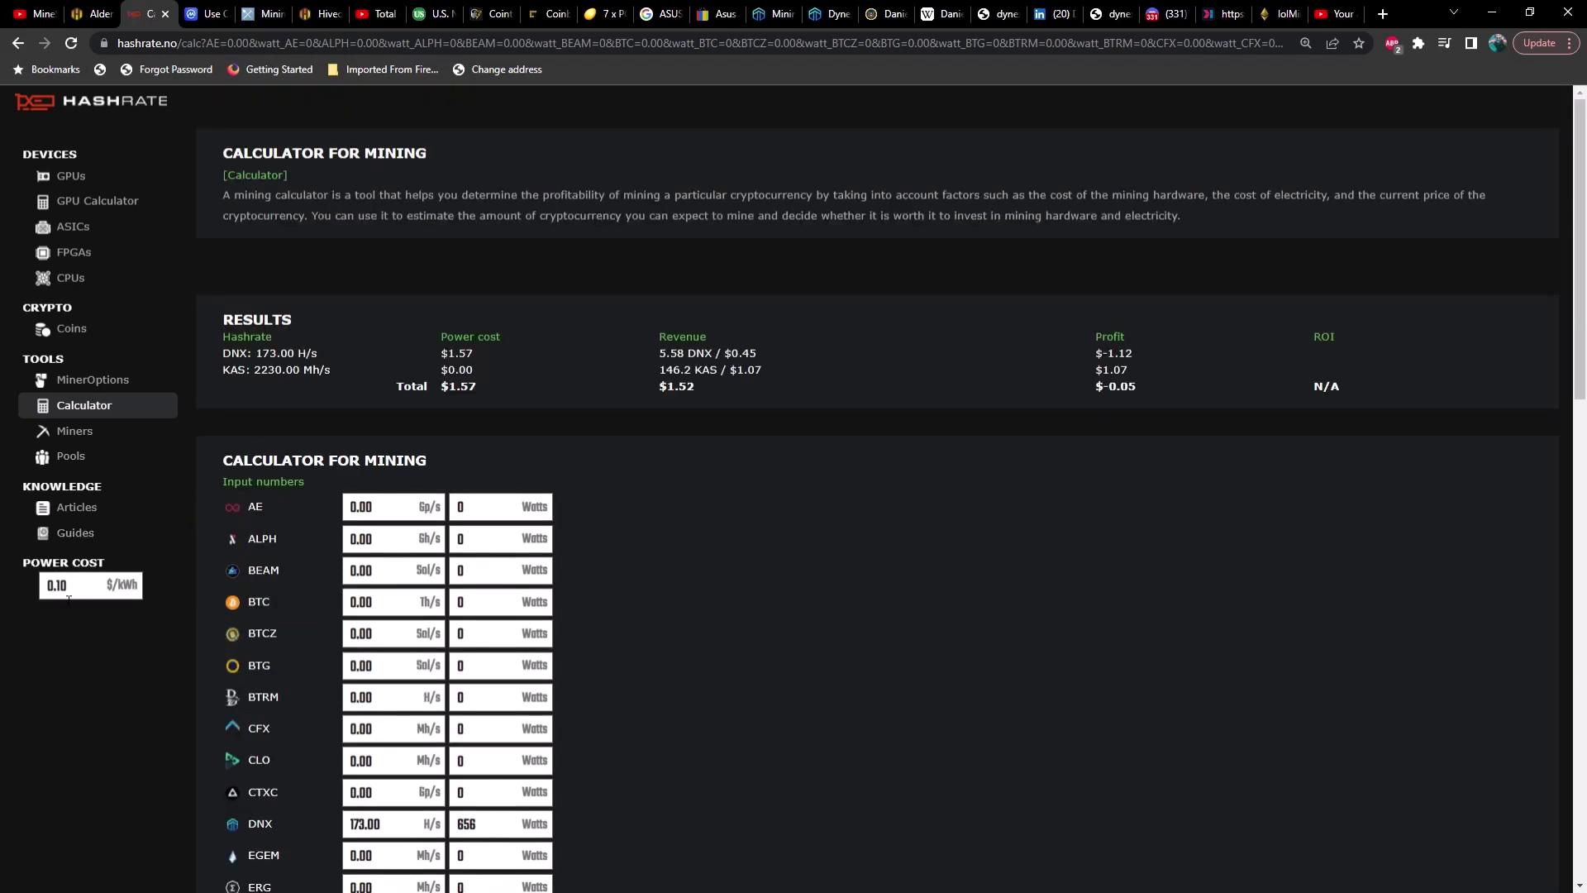